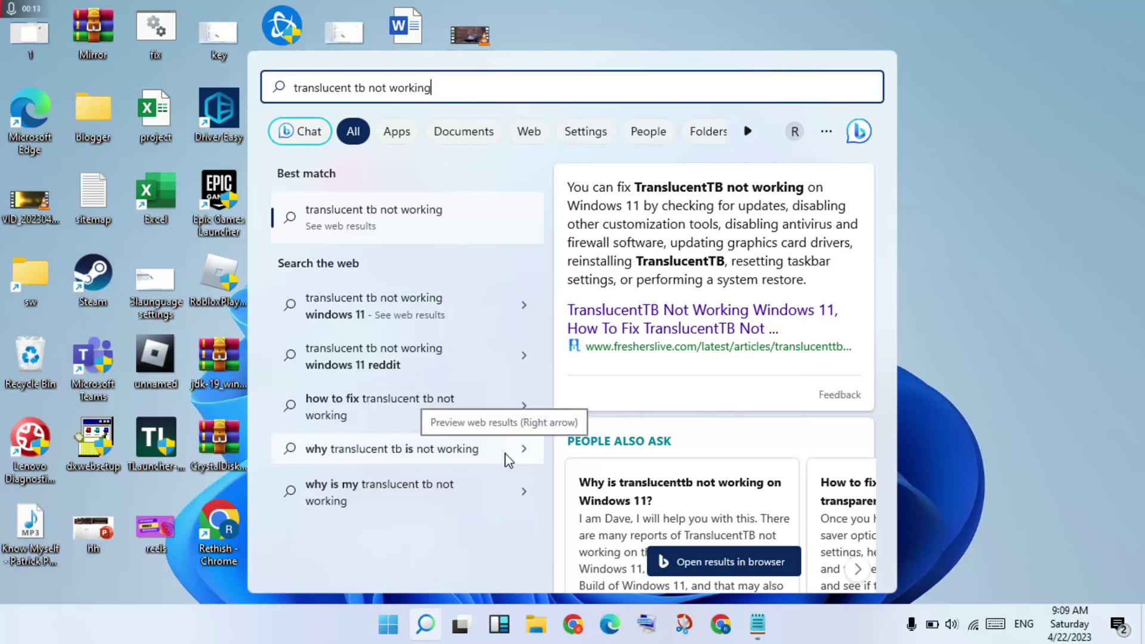
Open the Windows Update page under Update & Security in Windows Settings to check the update status, and close Settings
left_click(977, 292)
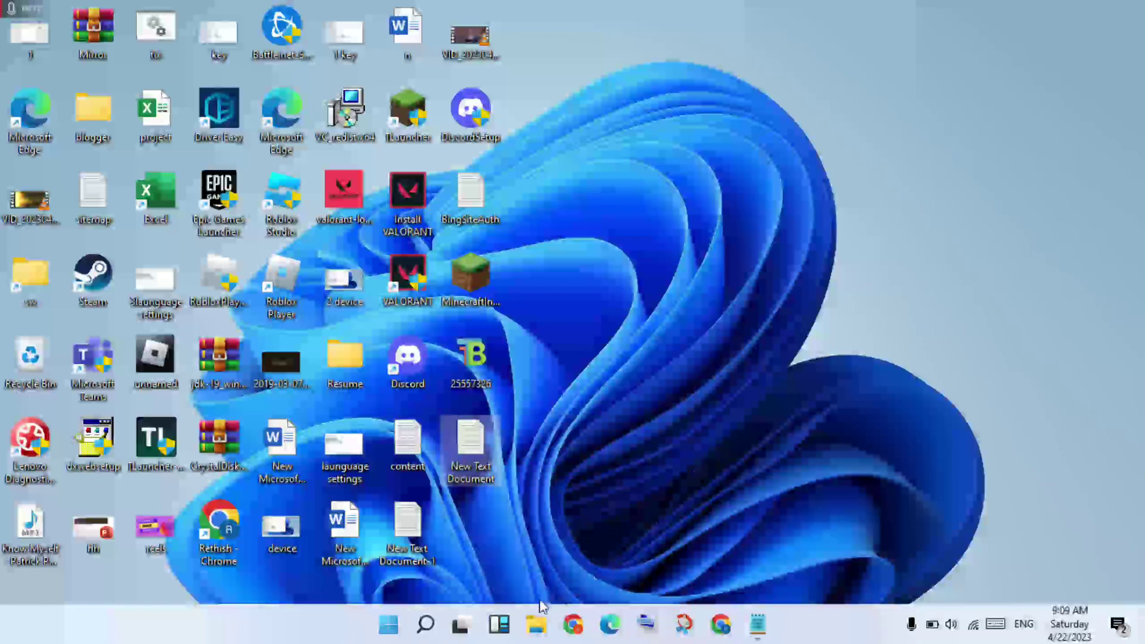
left_click(433, 633)
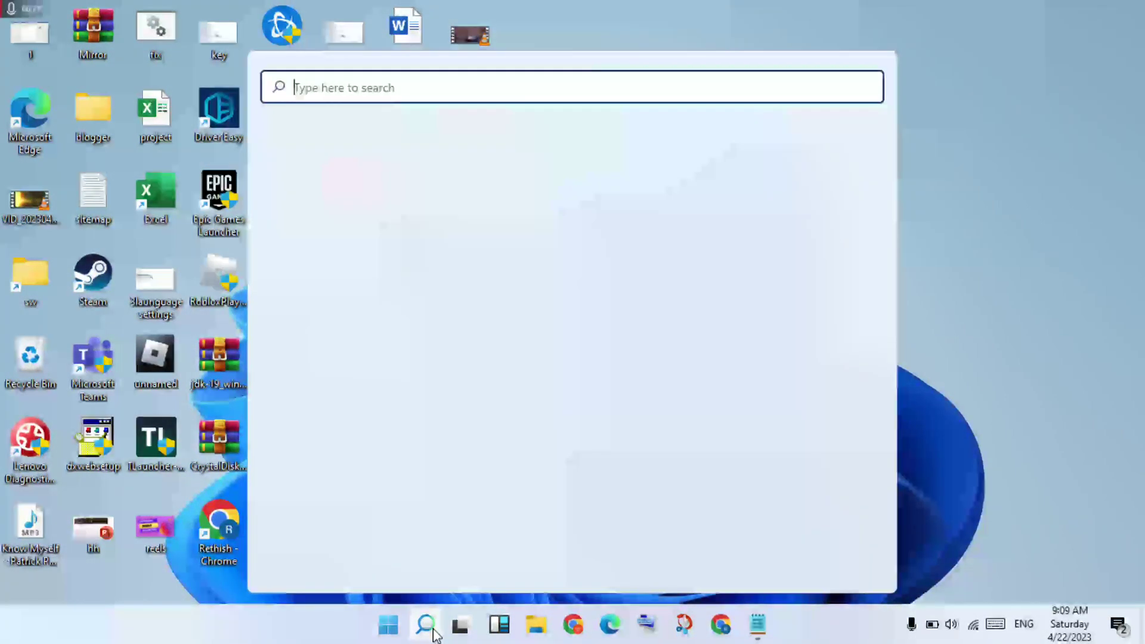
type("settings")
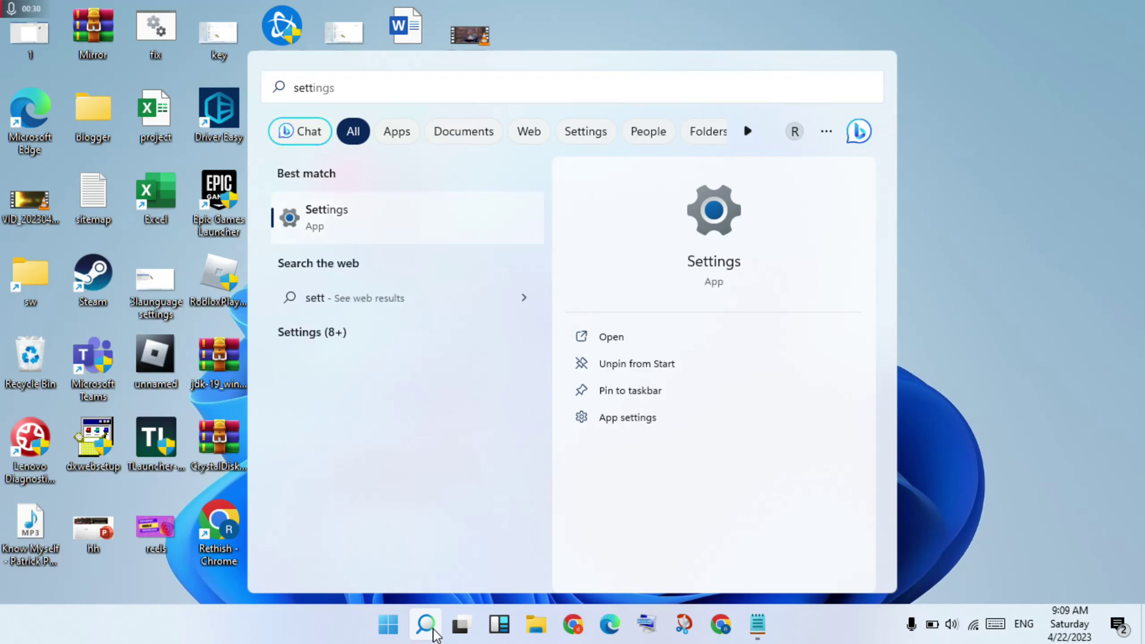
key("Return")
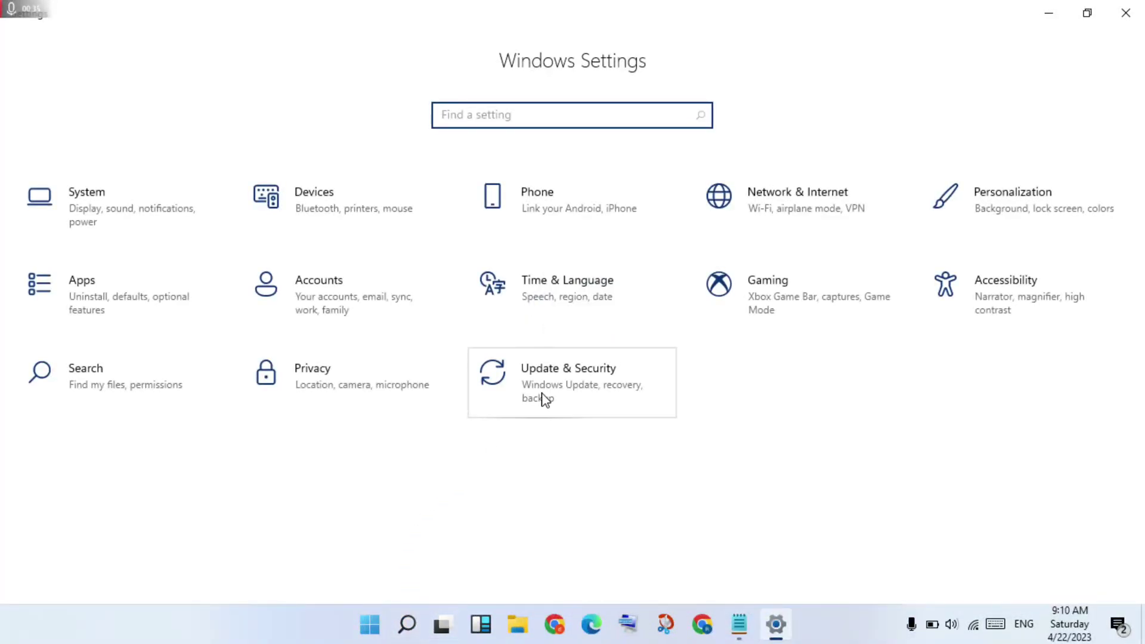
left_click(588, 397)
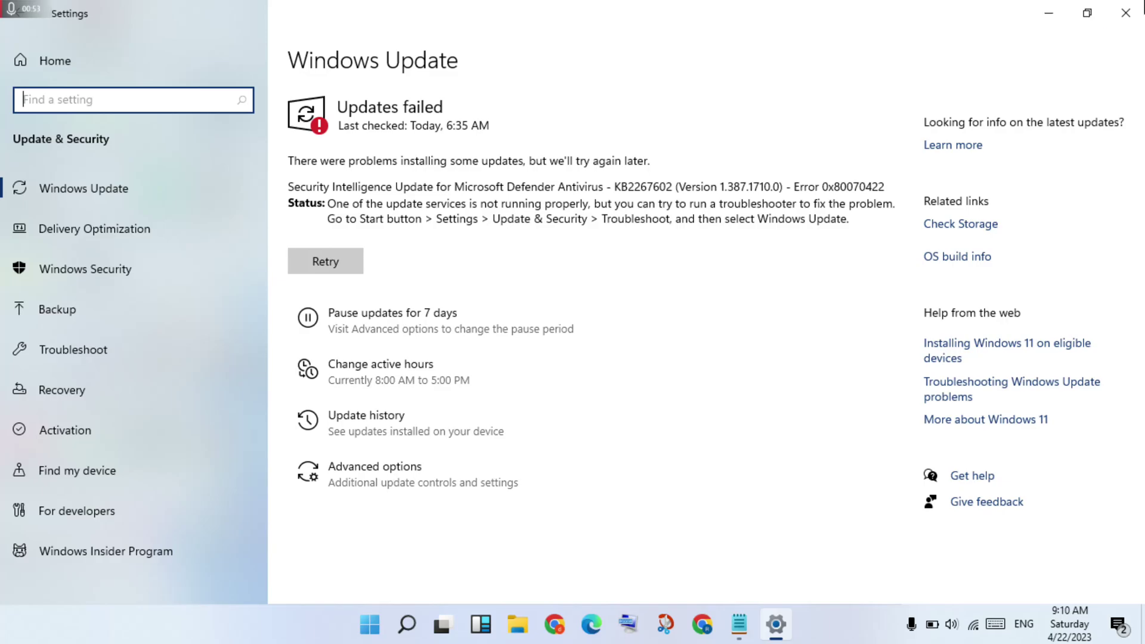
left_click(1126, 13)
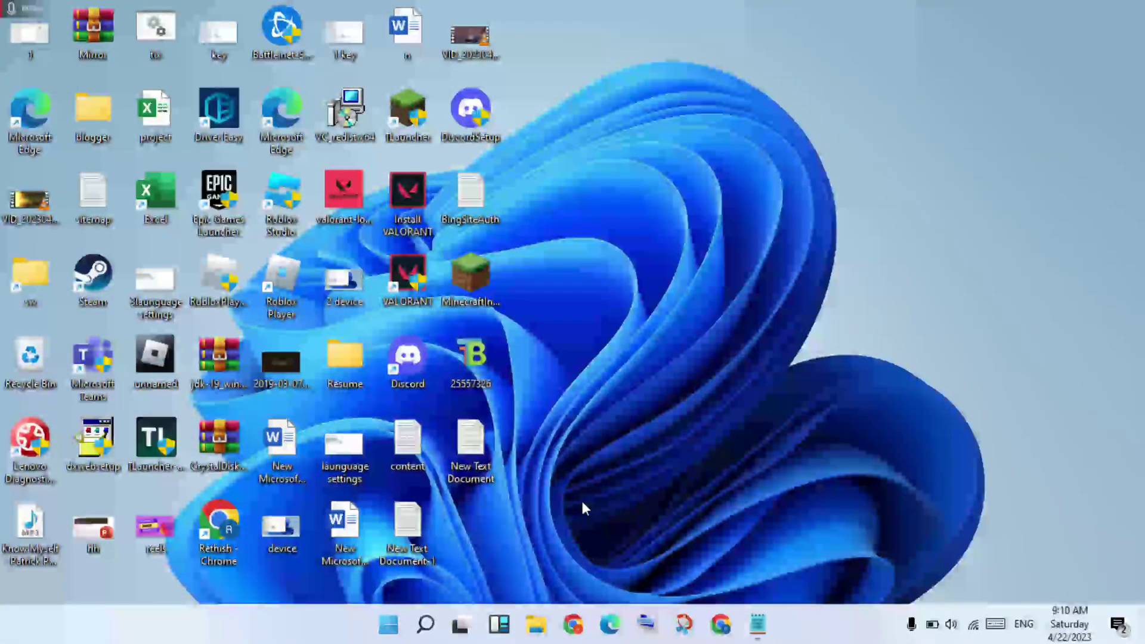
Find and open Device Manager through the Windows search
left_click(426, 626)
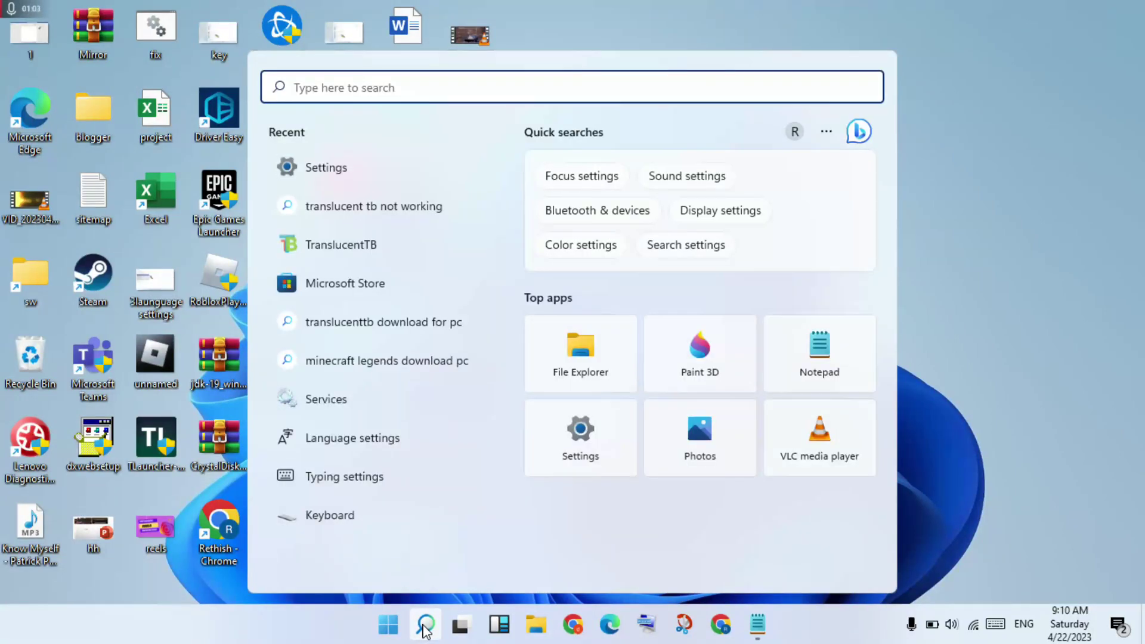
type("de")
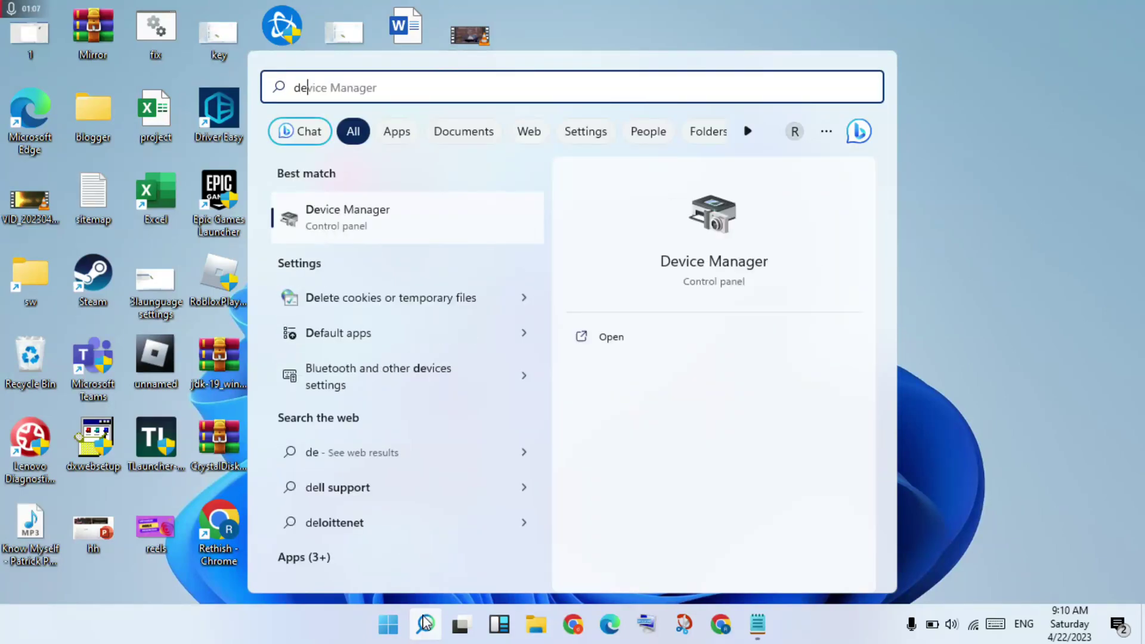
left_click(610, 340)
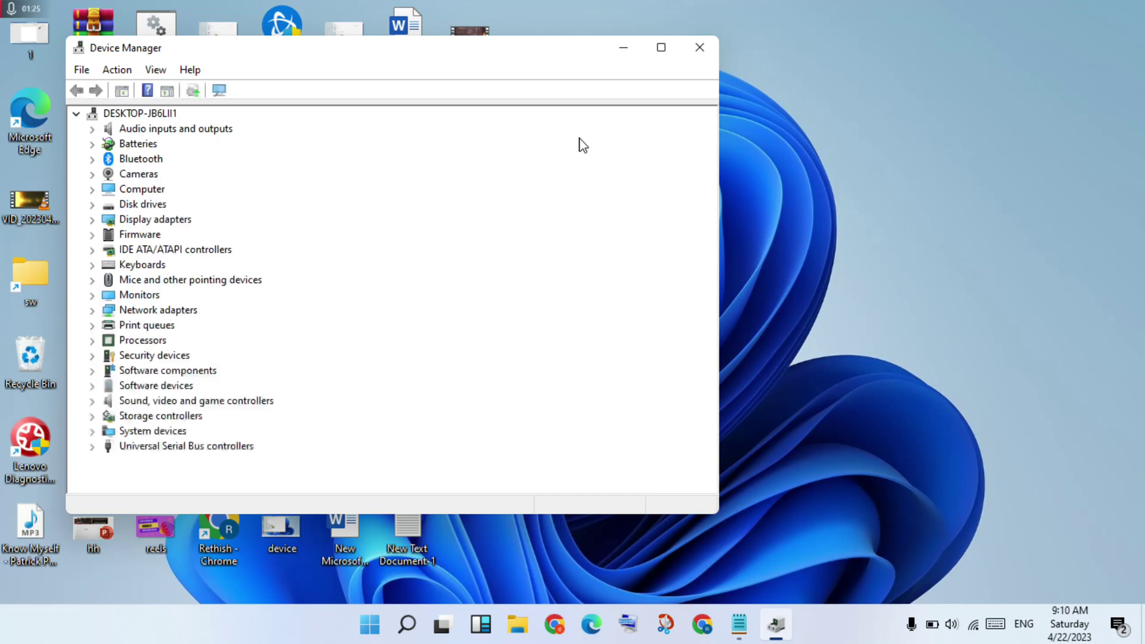
View the driver update options for the AMD Radeon(TM) R4 Graphics display adapter, cancel without updating, and close Device Manager
left_click(92, 220)
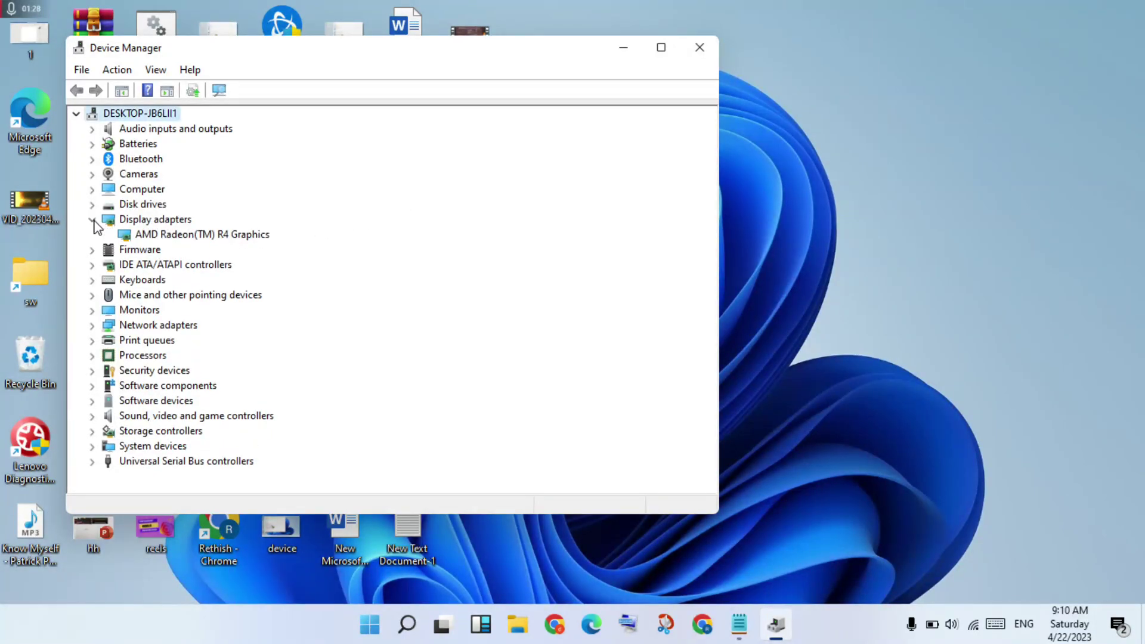
left_click(196, 233)
right_click(199, 237)
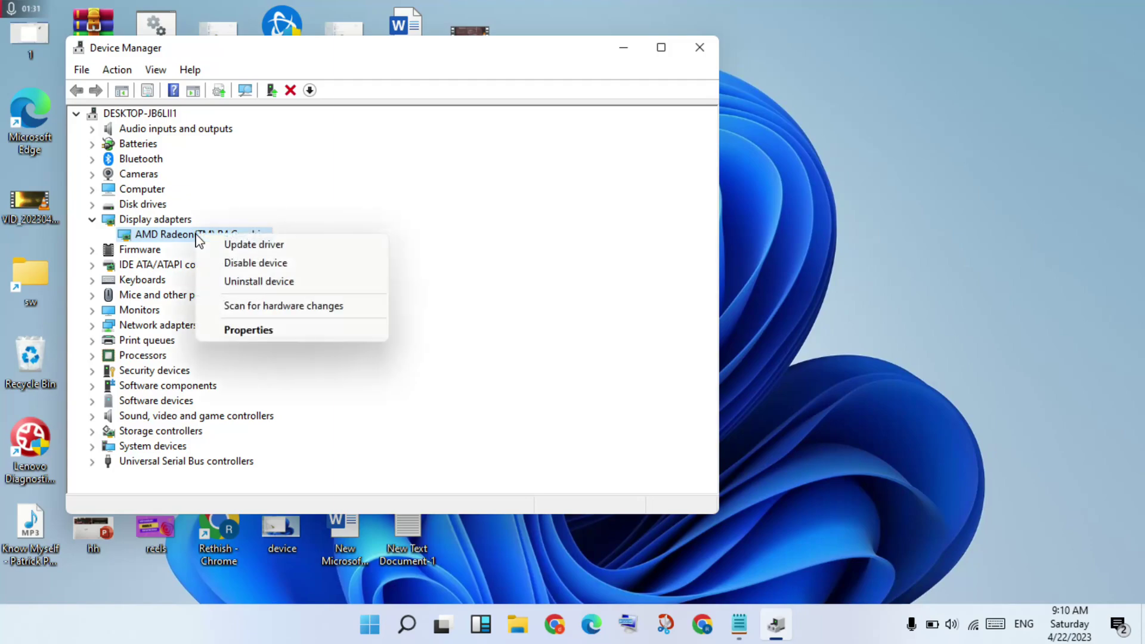
left_click(235, 243)
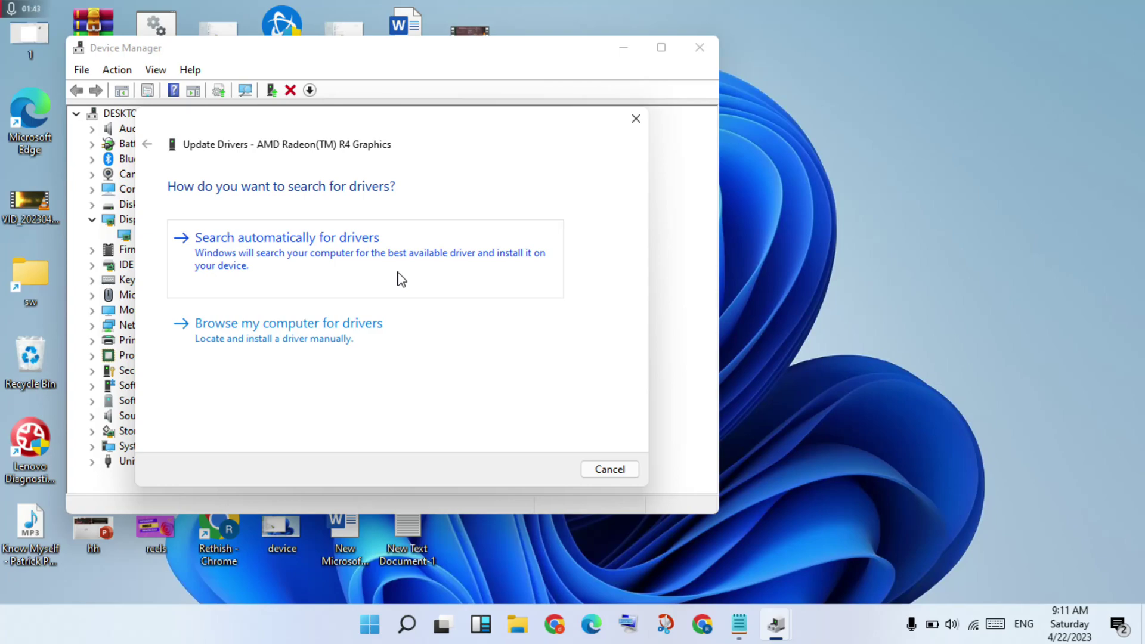
left_click(610, 471)
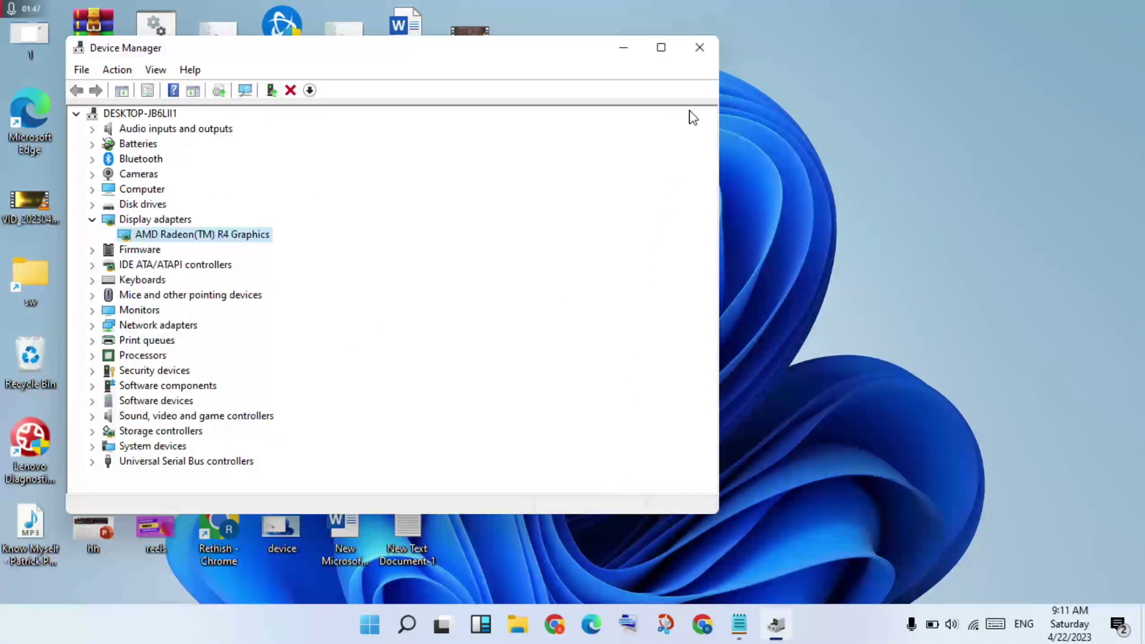
left_click(700, 49)
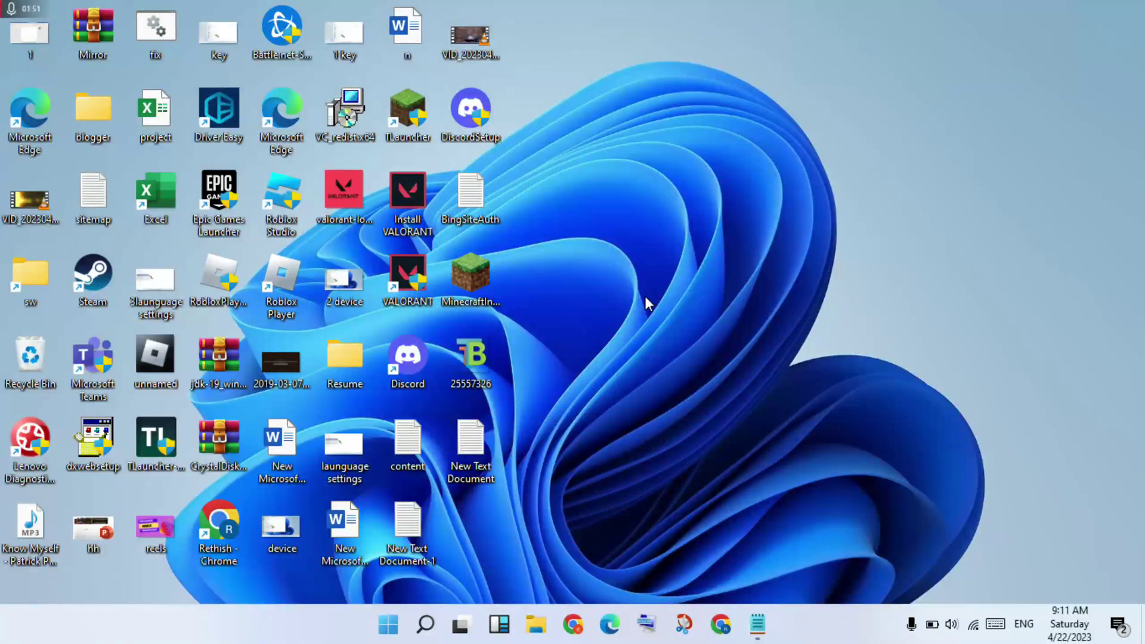
Open Virus & threat protection from the Windows Security page in the Update & Security settings
left_click(427, 627)
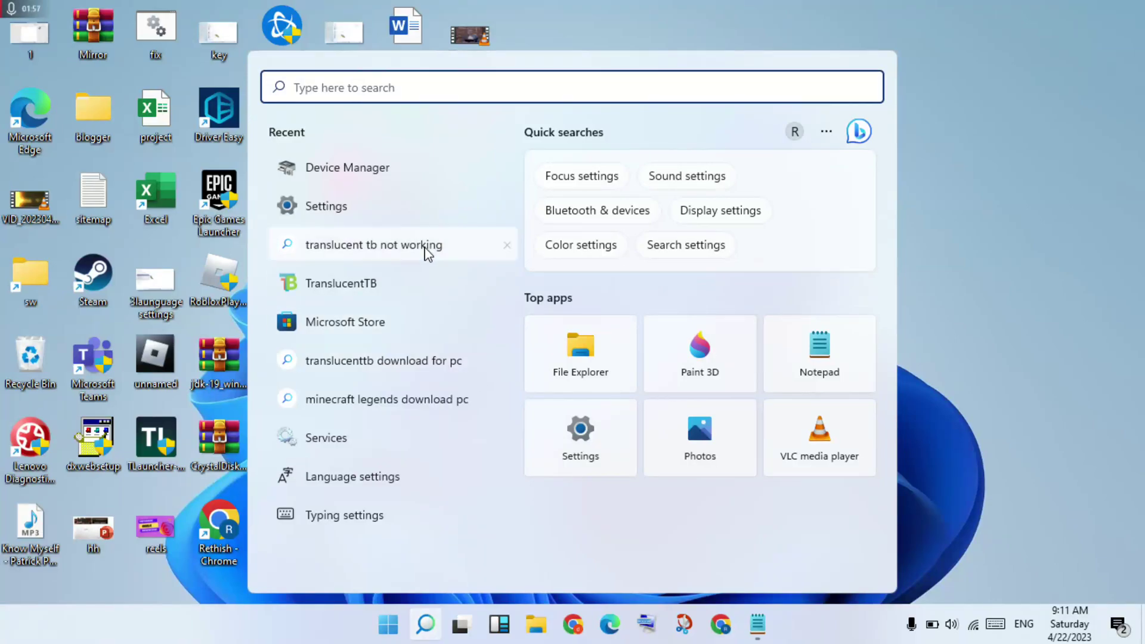
left_click(388, 225)
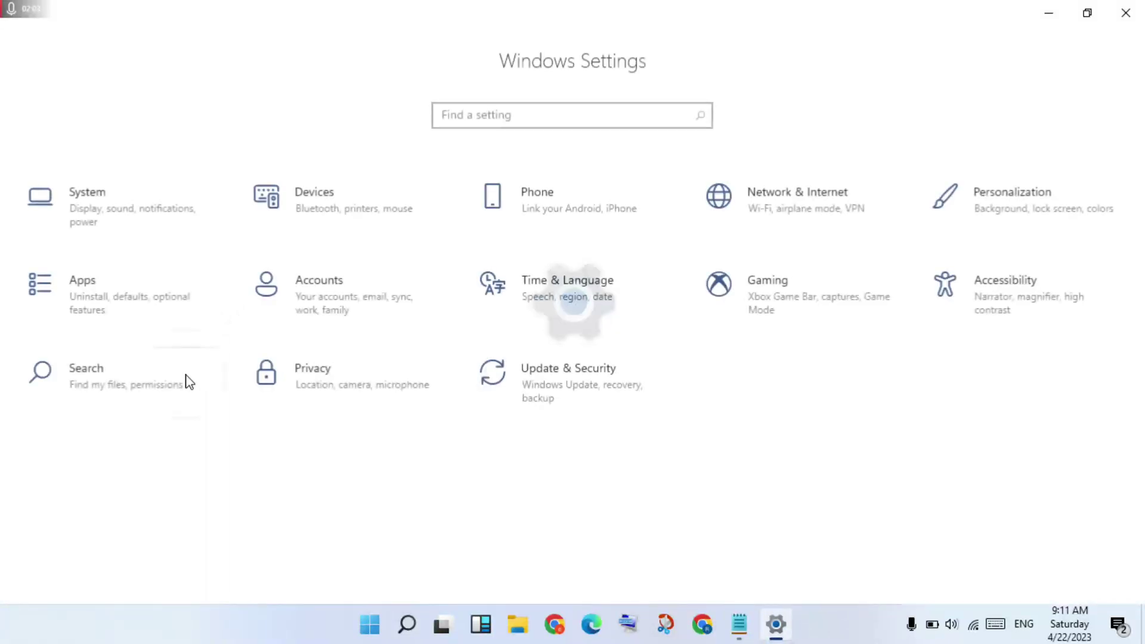
left_click(585, 398)
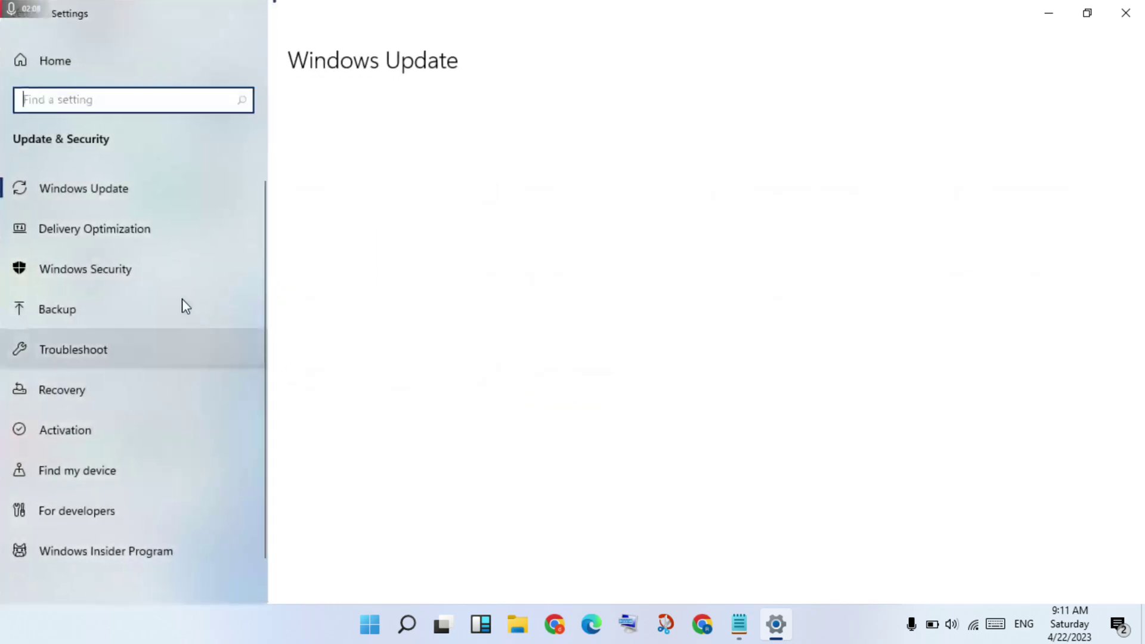
left_click(122, 268)
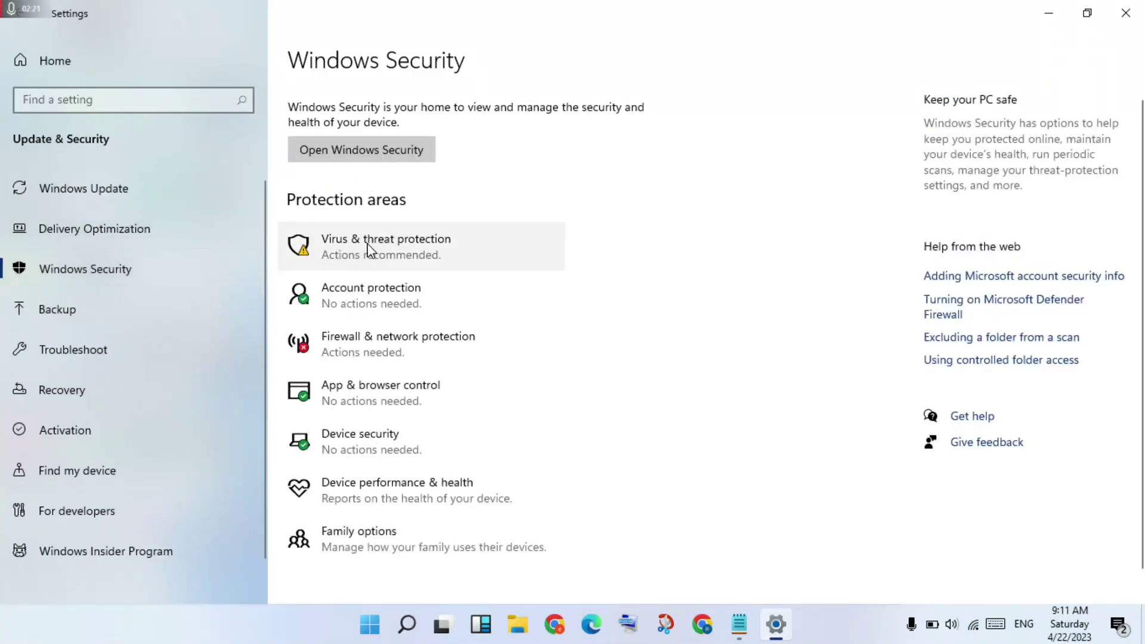
left_click(421, 256)
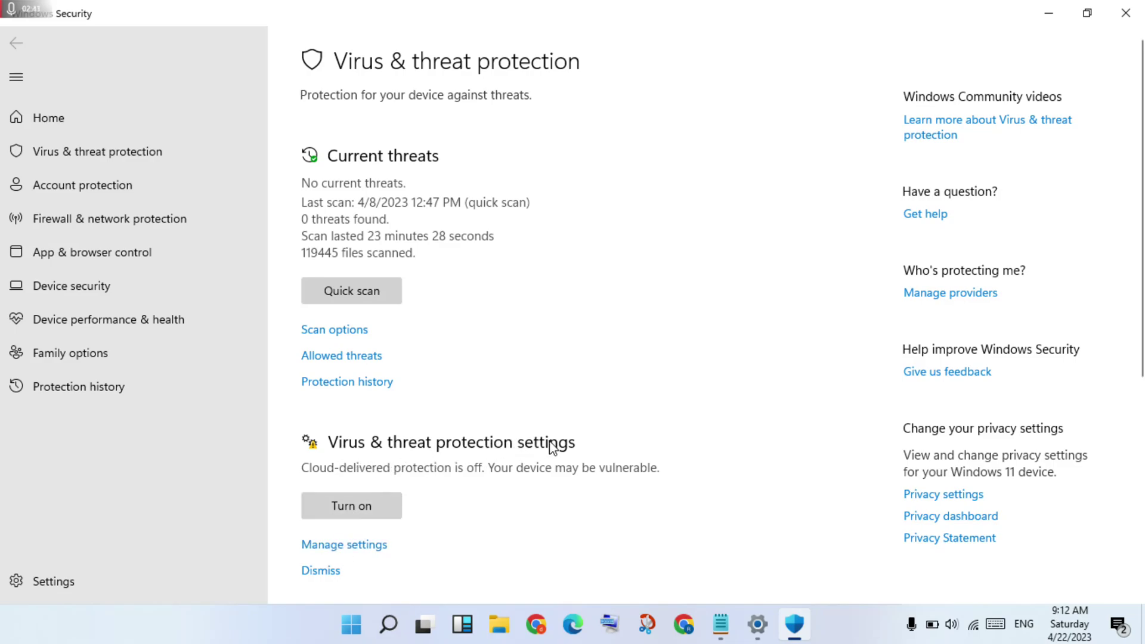
Turn off Real-time protection in the Virus & threat protection settings, allow the change, and close the Windows Security and Settings windows
left_click(351, 547)
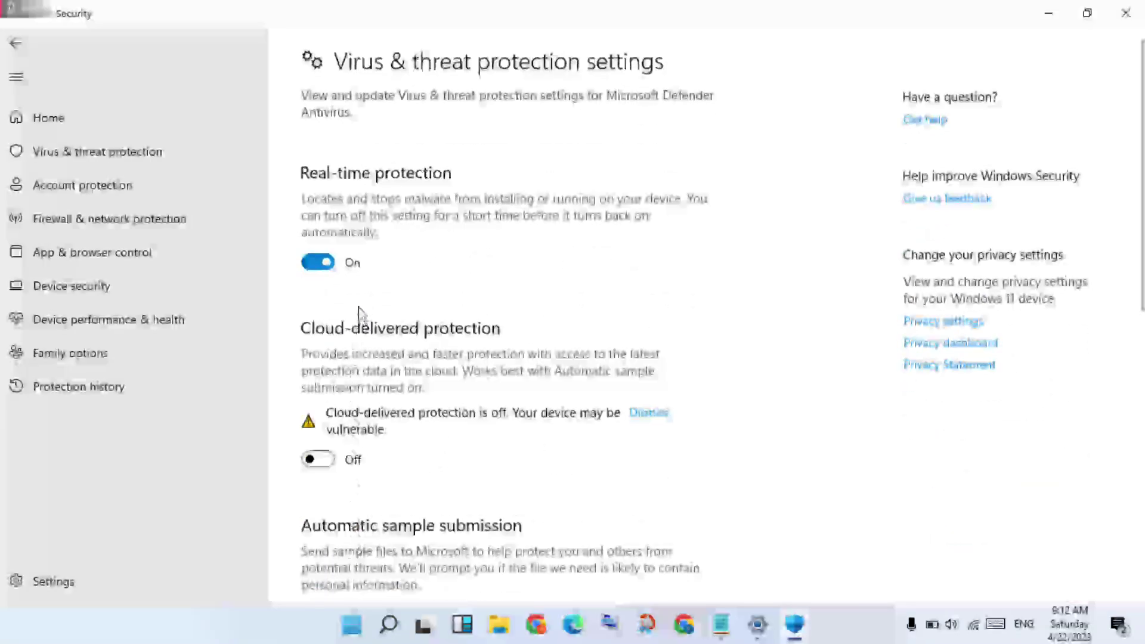
scroll(374, 485, "down", 5)
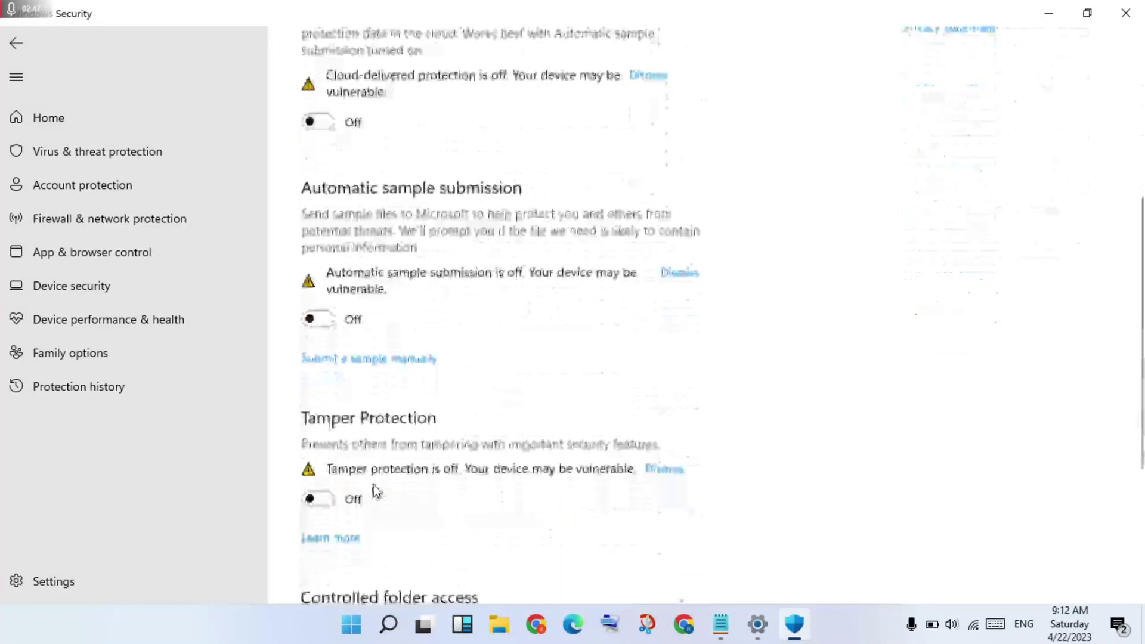
scroll(375, 488, "down", 2)
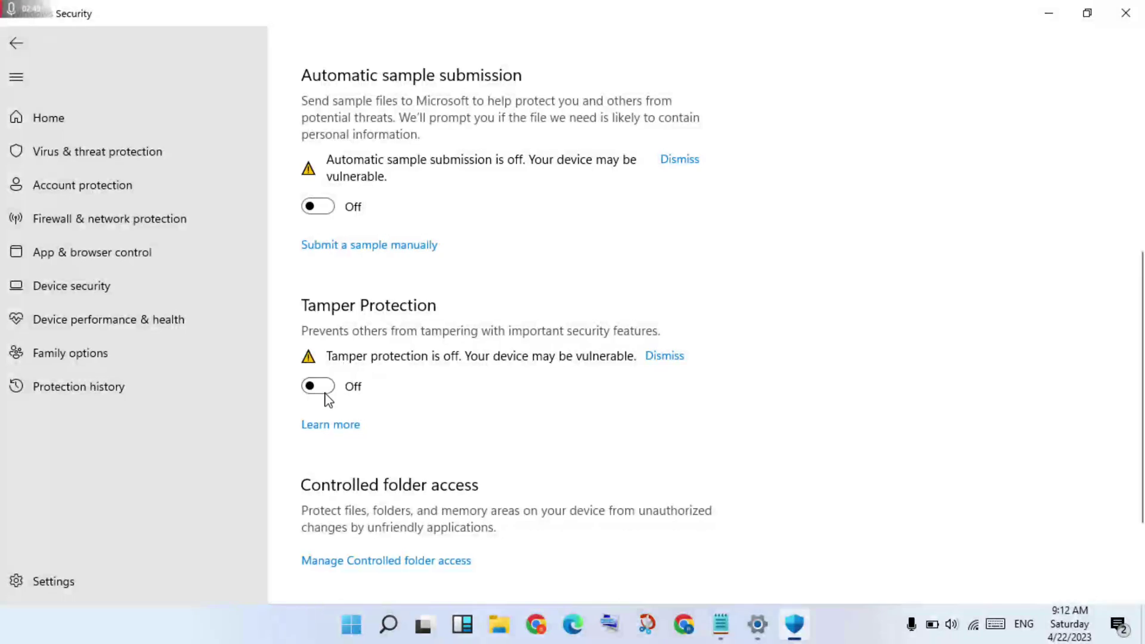
scroll(408, 452, "down", 2)
scroll(409, 452, "up", 4)
scroll(408, 451, "up", 5)
left_click(328, 264)
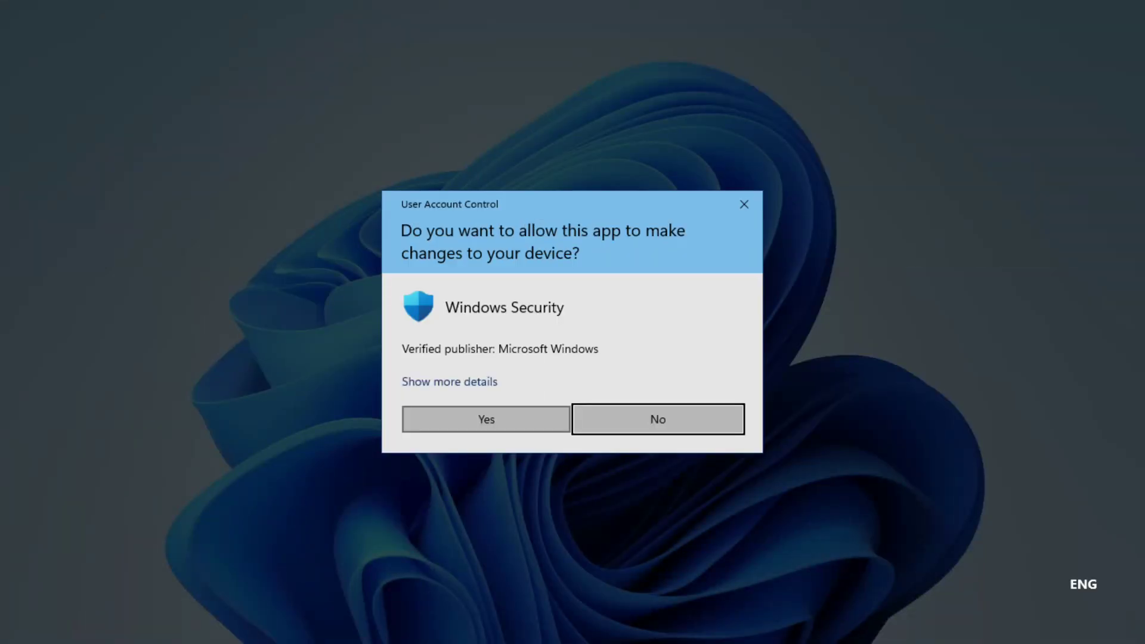
left_click(484, 420)
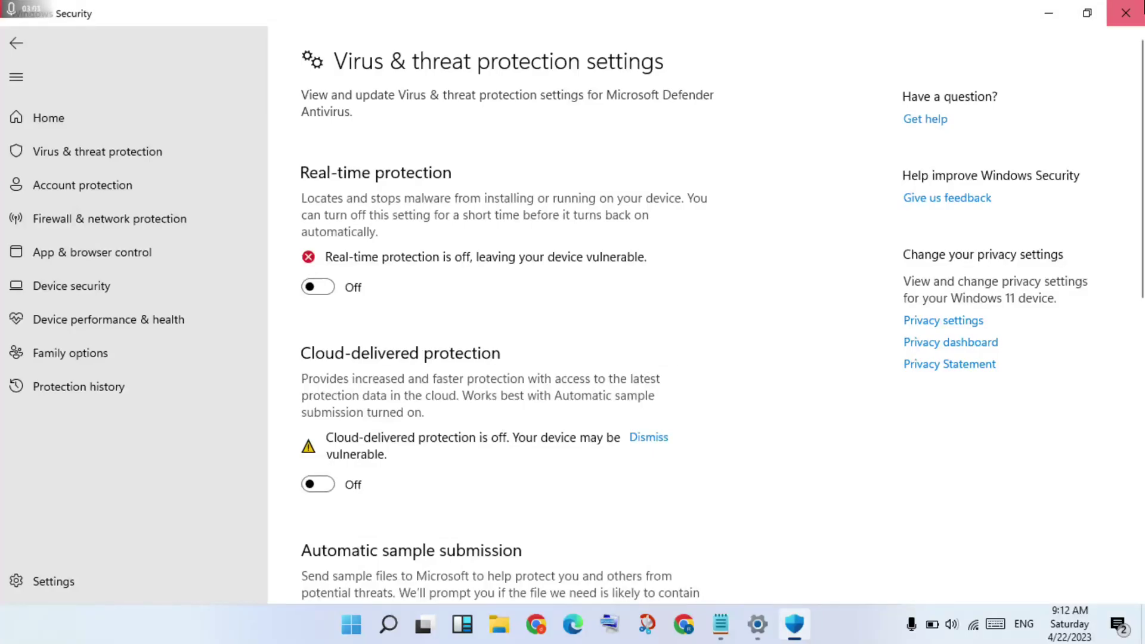
left_click(1125, 13)
left_click(1126, 12)
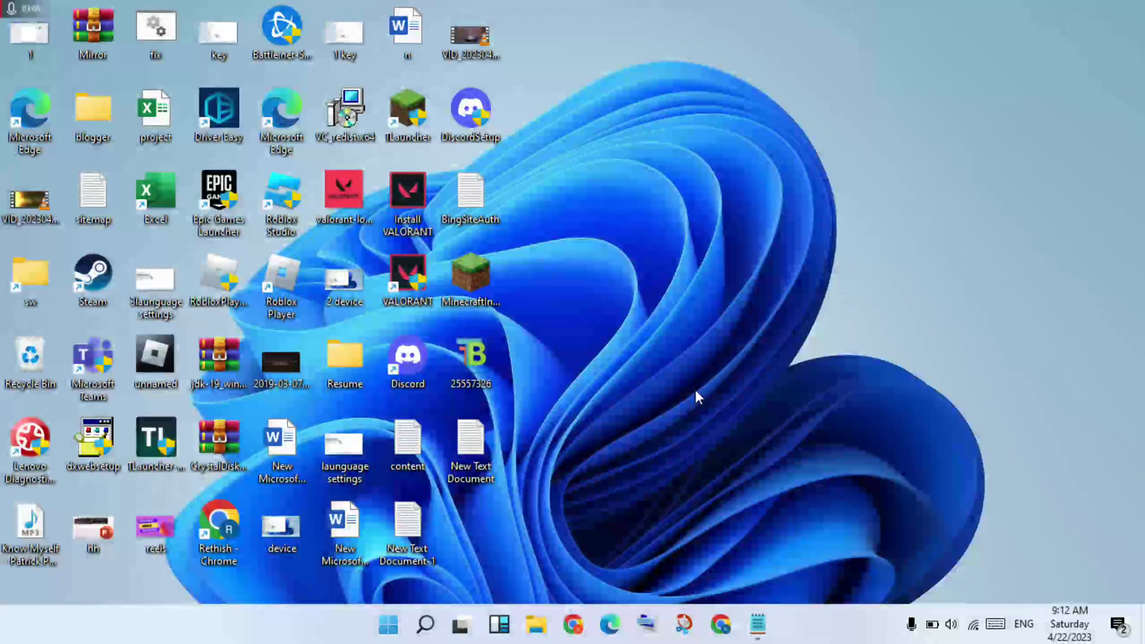
Switch to Chrome and search Google for vivetool
left_click(577, 623)
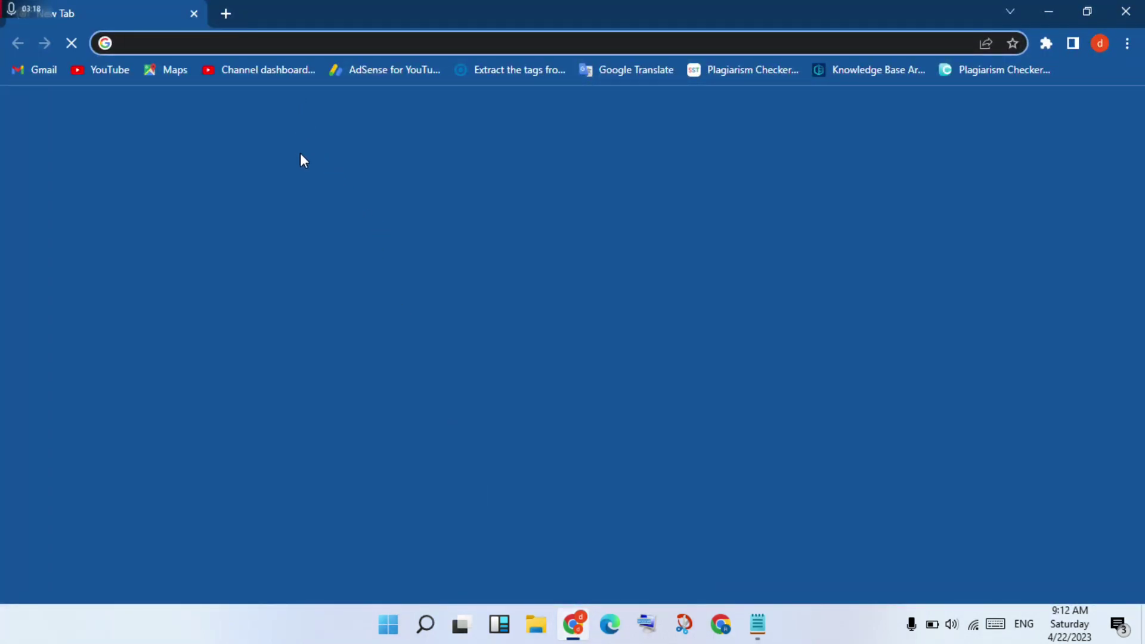
type("v")
type("ivet")
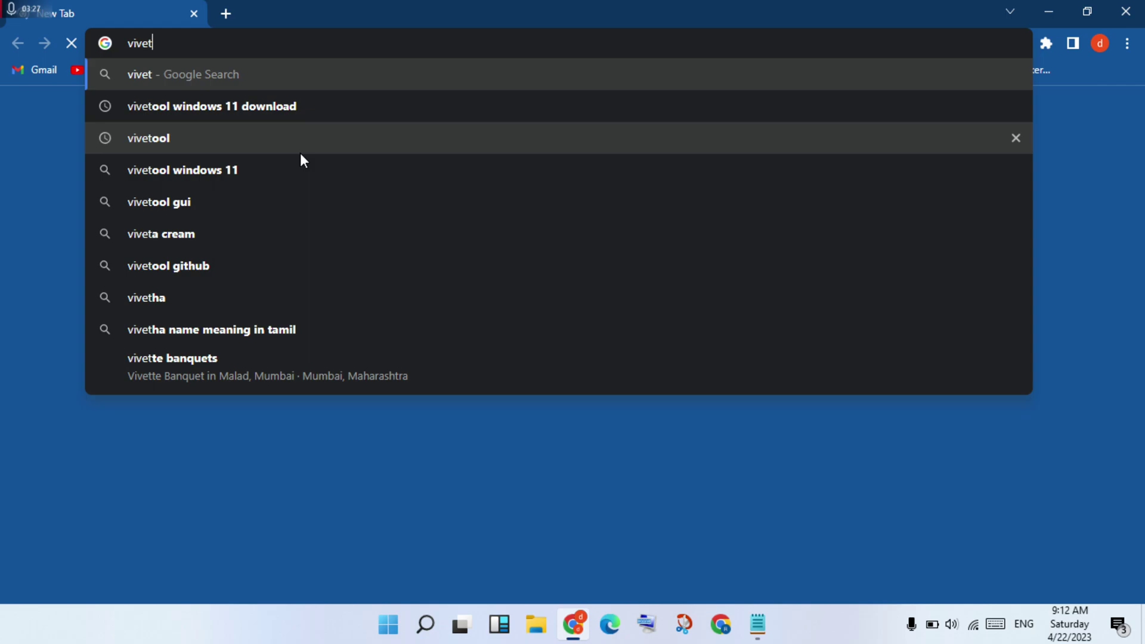
type("ool")
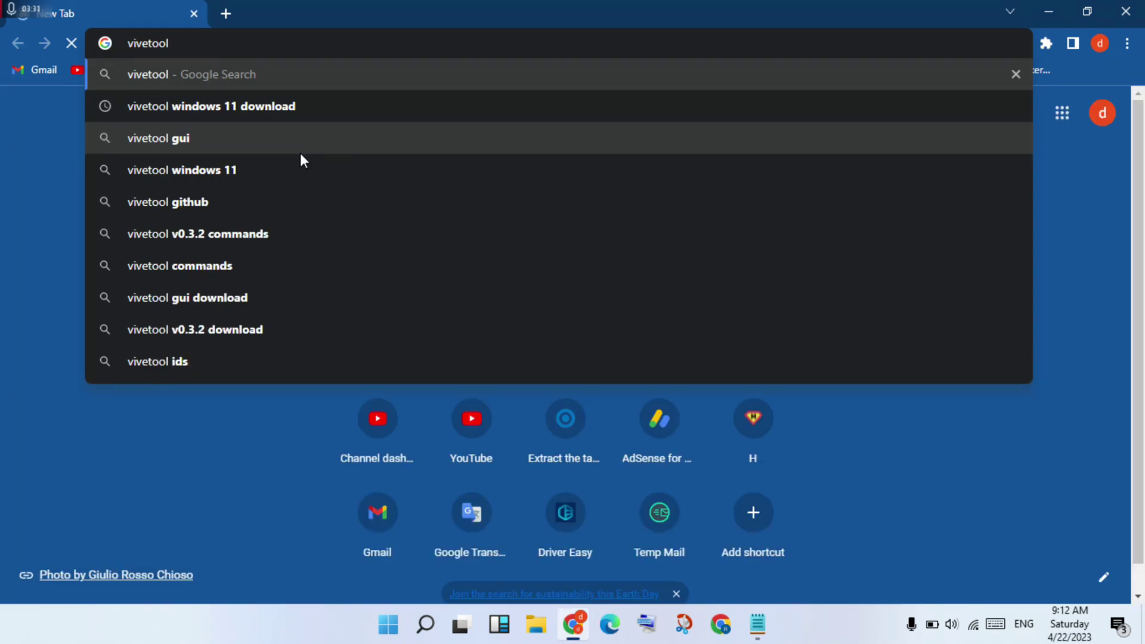
key("Return")
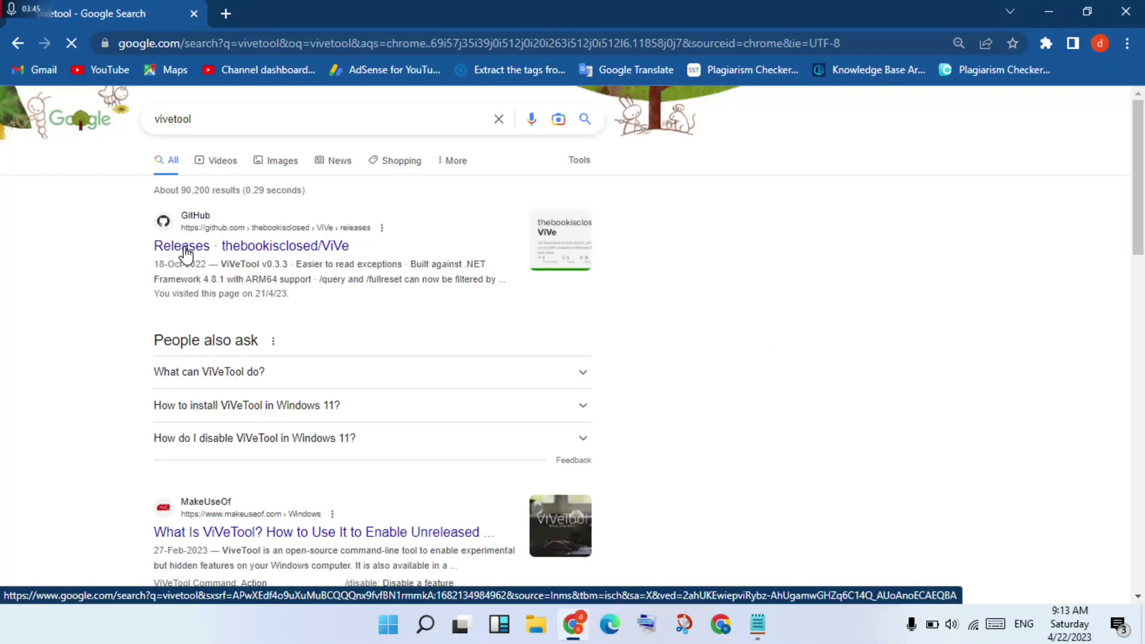
Download ViVeTool-v0.3.3.zip from the thebookisclosed/ViVe releases page on GitHub and show the file in its folder
left_click(256, 251)
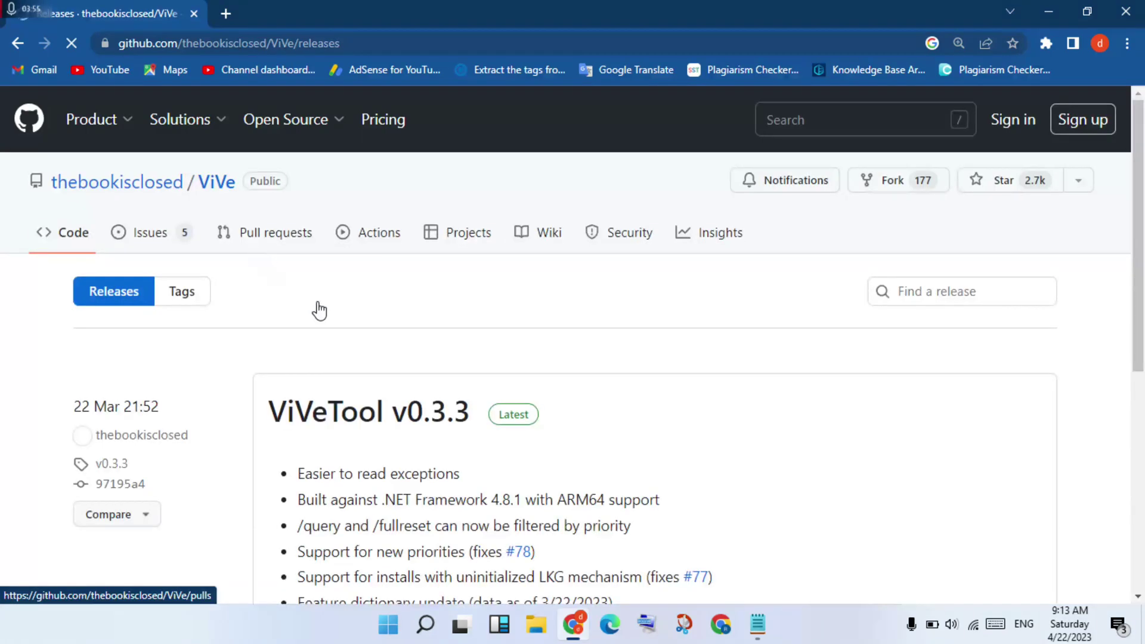
scroll(422, 450, "down", 5)
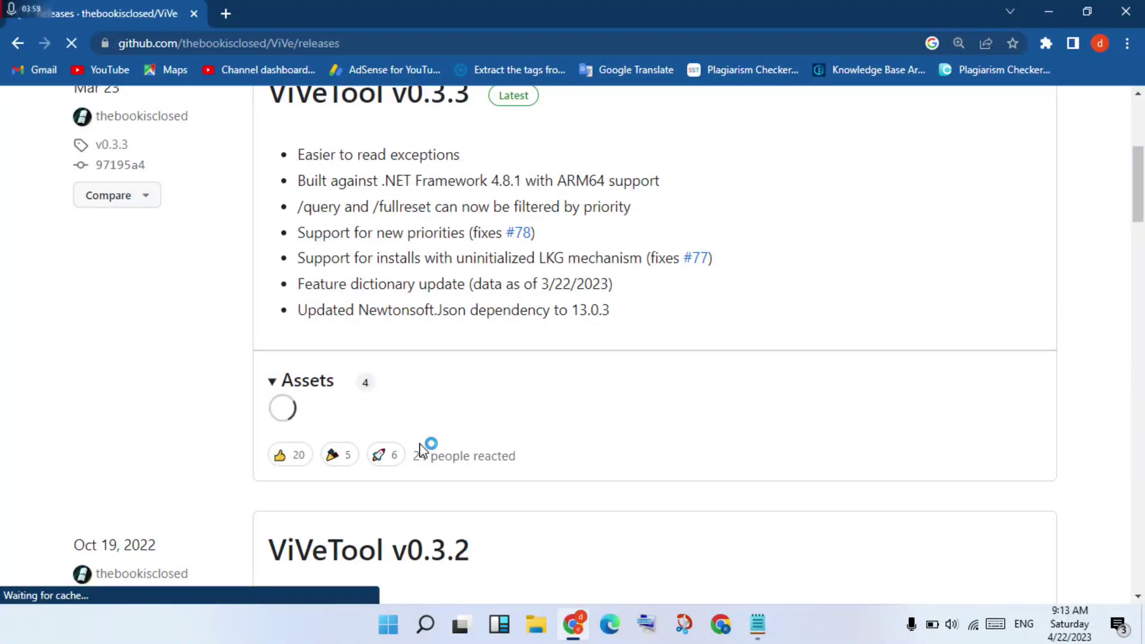
scroll(422, 445, "down", 4)
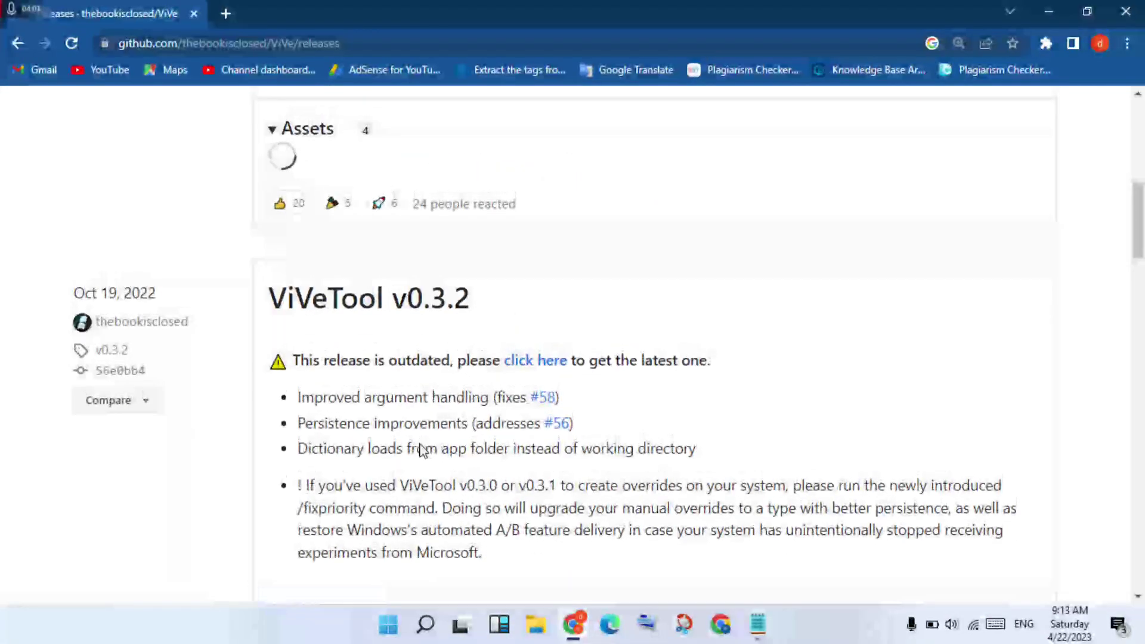
scroll(421, 446, "up", 1)
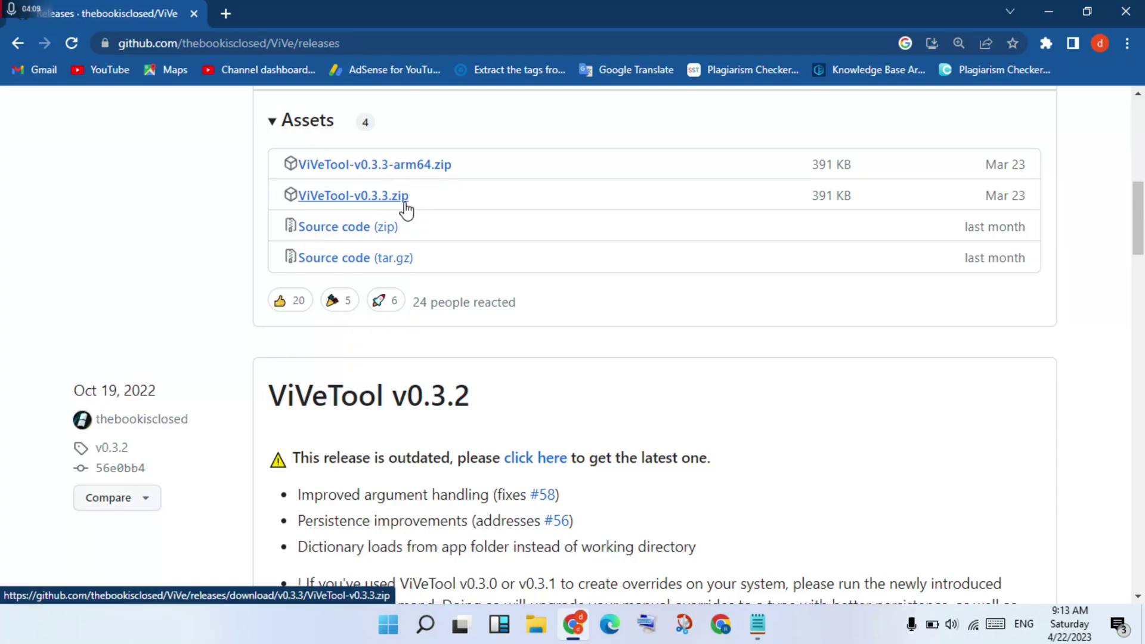
left_click(361, 199)
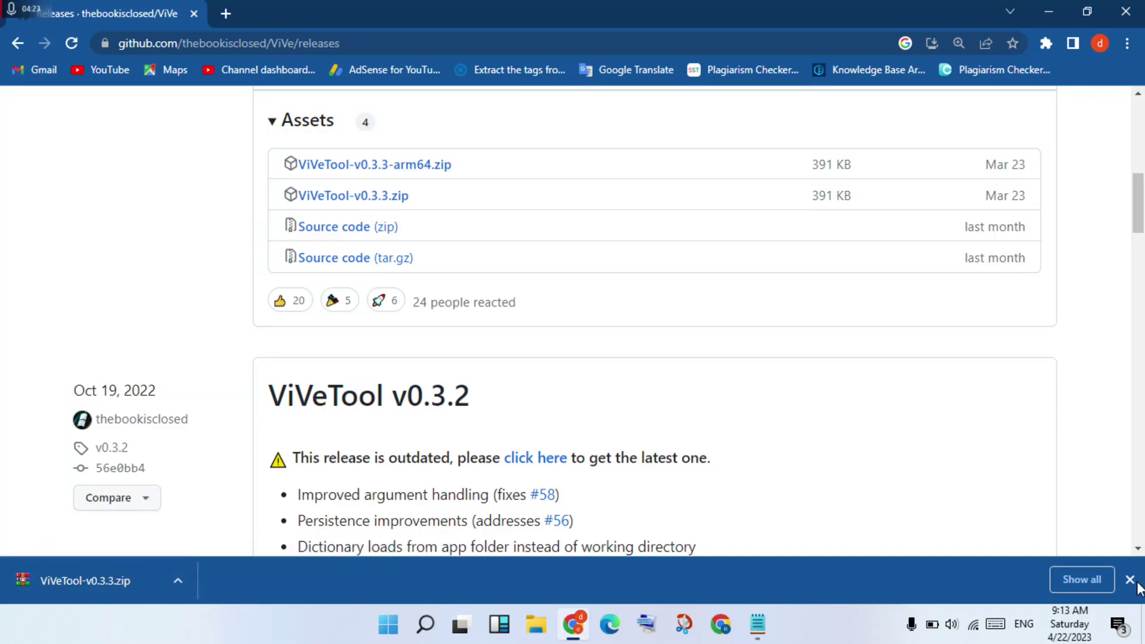
left_click(176, 584)
left_click(241, 530)
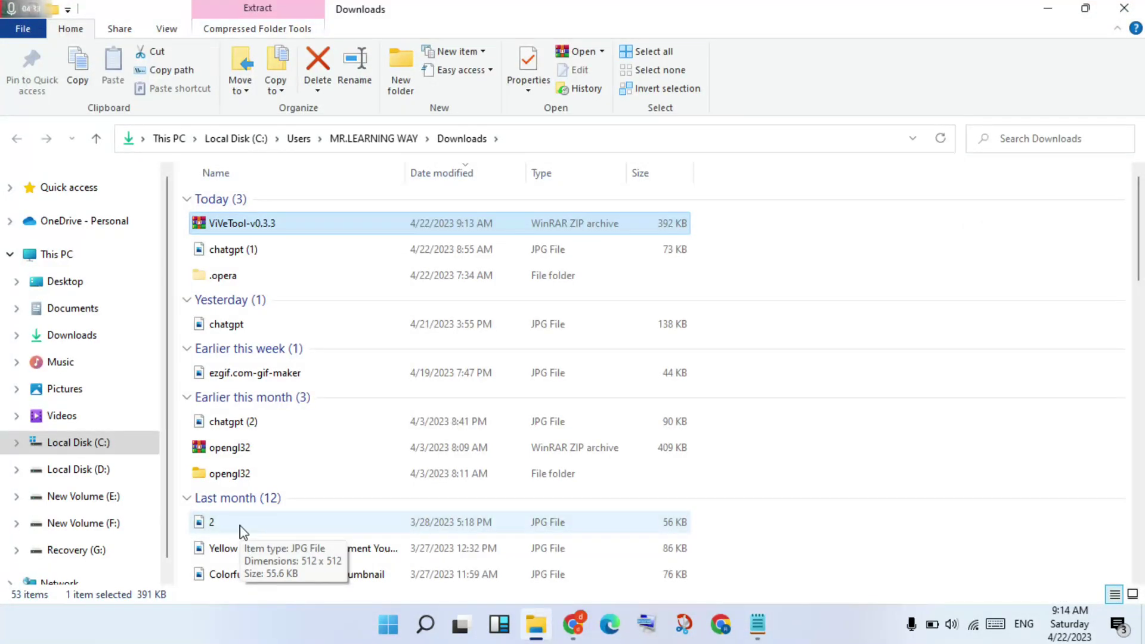
Create a new folder named zVIVE at the root of Local Disk (C:)
left_click(116, 450)
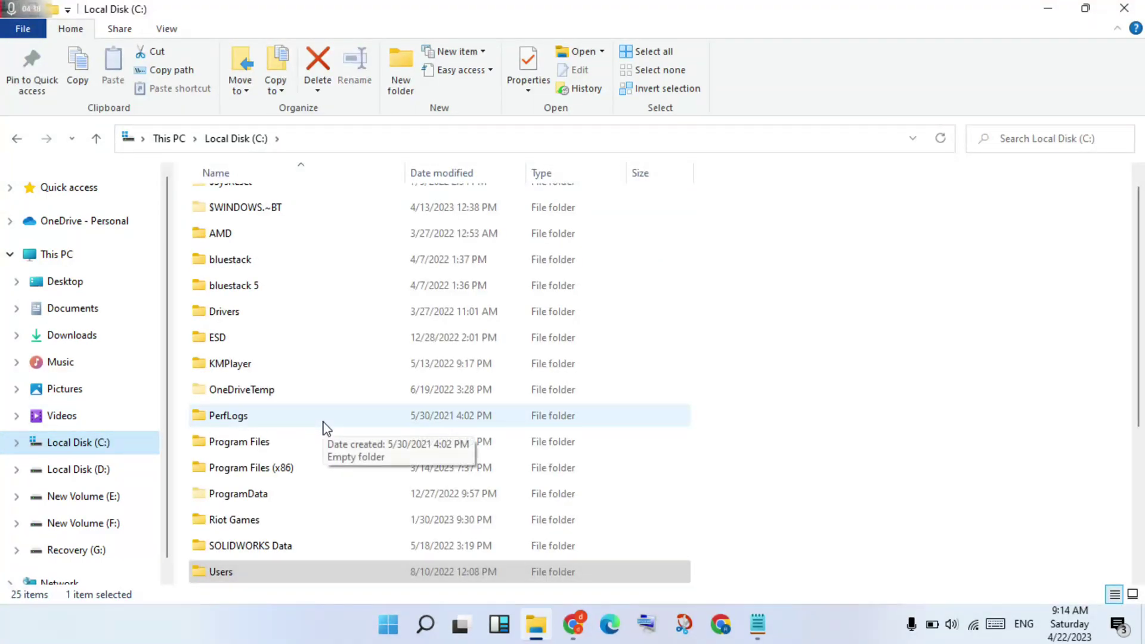
left_click(821, 242)
right_click(821, 241)
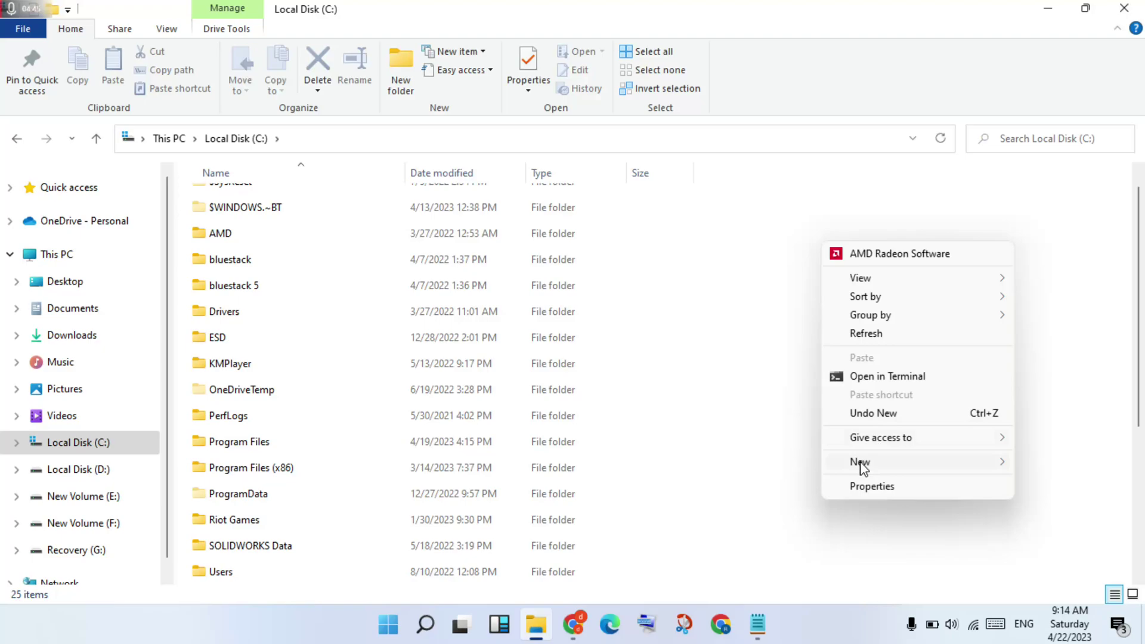
mouse_move(861, 466)
left_click(789, 466)
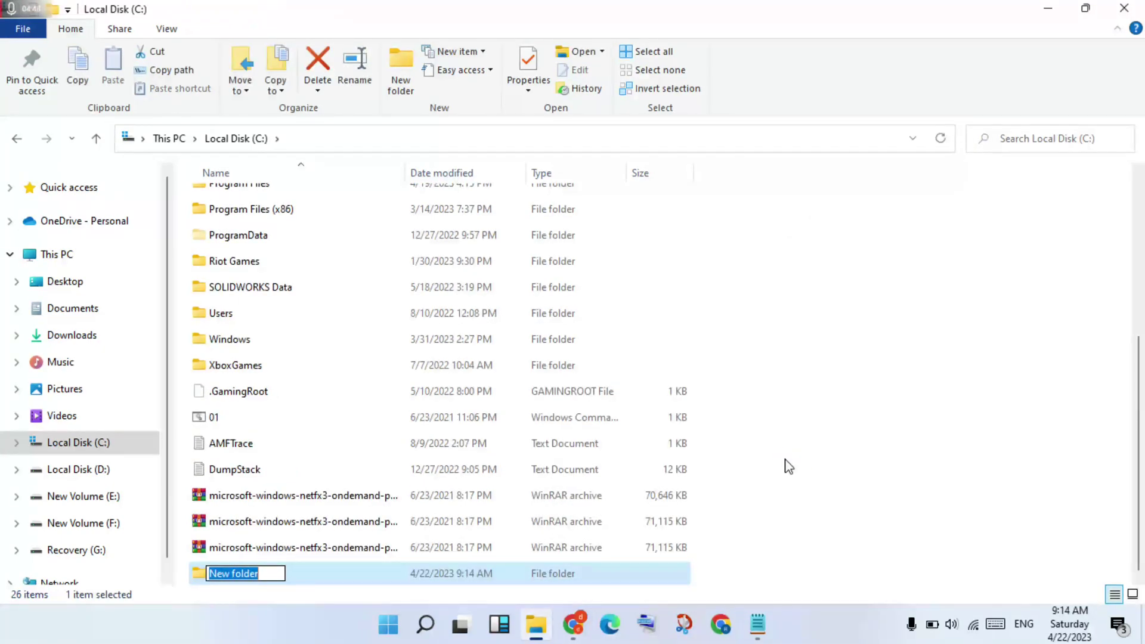
type("z")
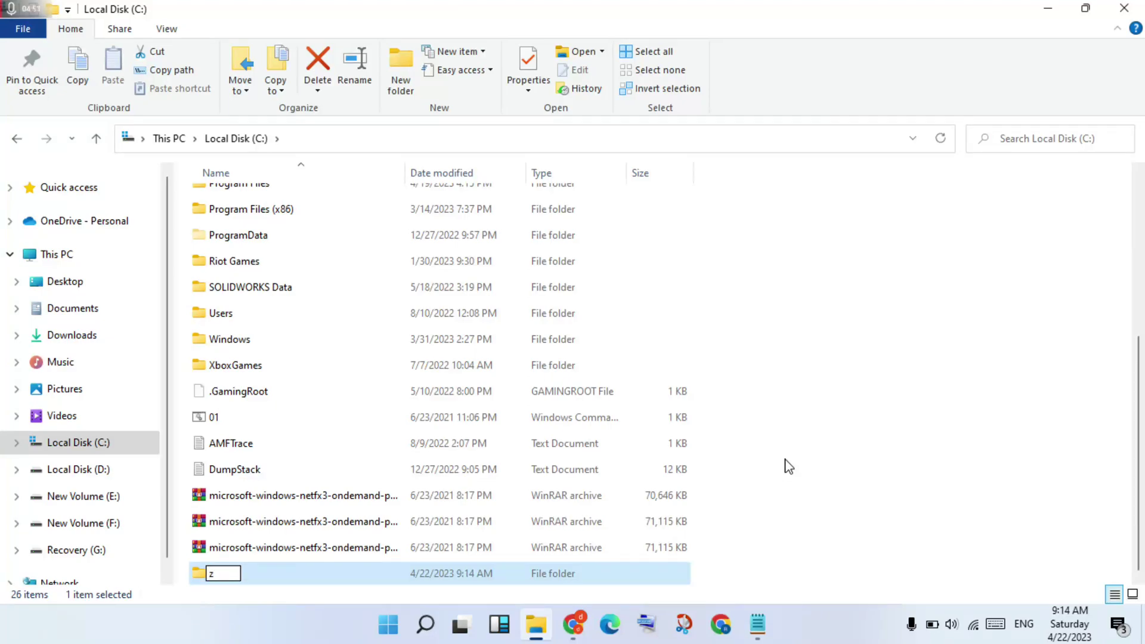
type("viv")
type("VIVE")
key("Return")
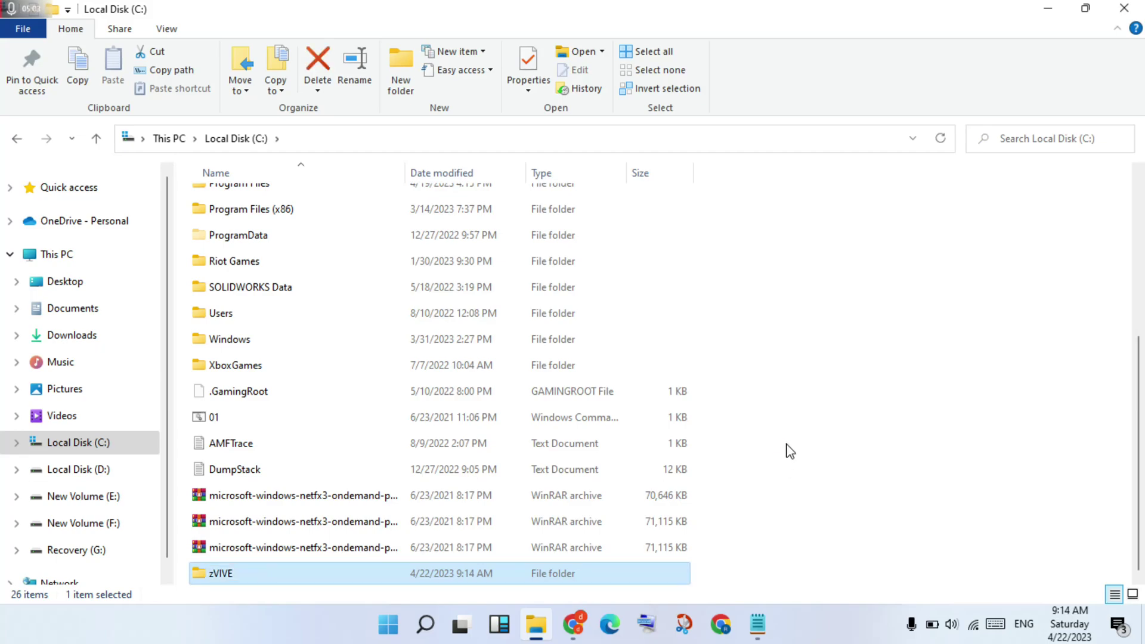
Extract the ViVeTool-v0.3.3 ZIP archive in Downloads to the default ViVeTool-v0.3.3 destination folder
left_click(23, 142)
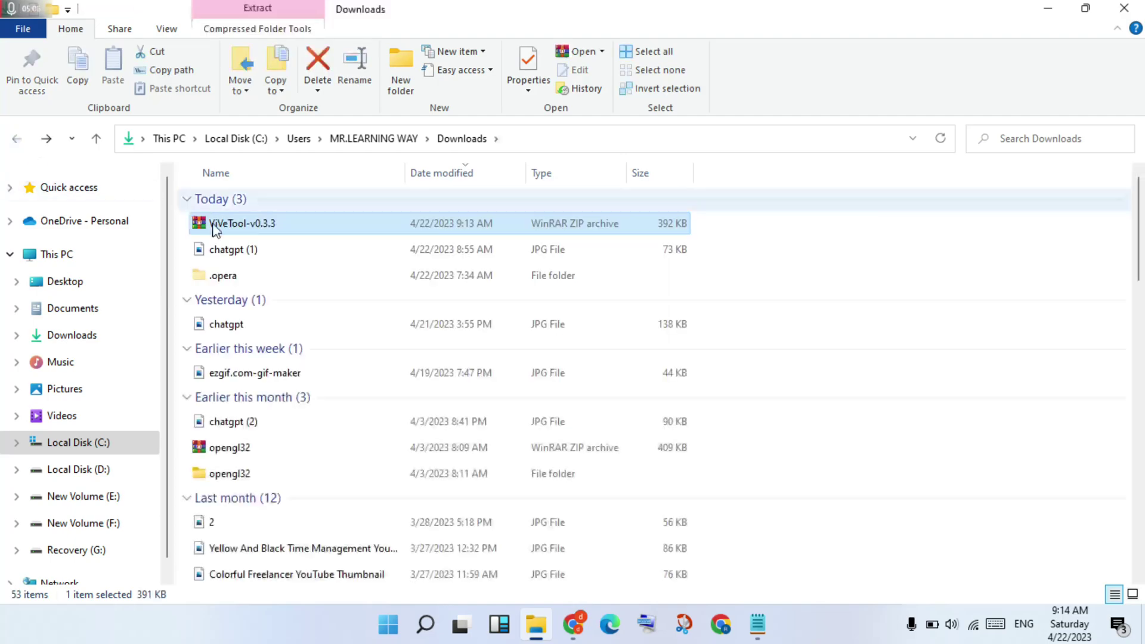
left_click(272, 223)
right_click(271, 223)
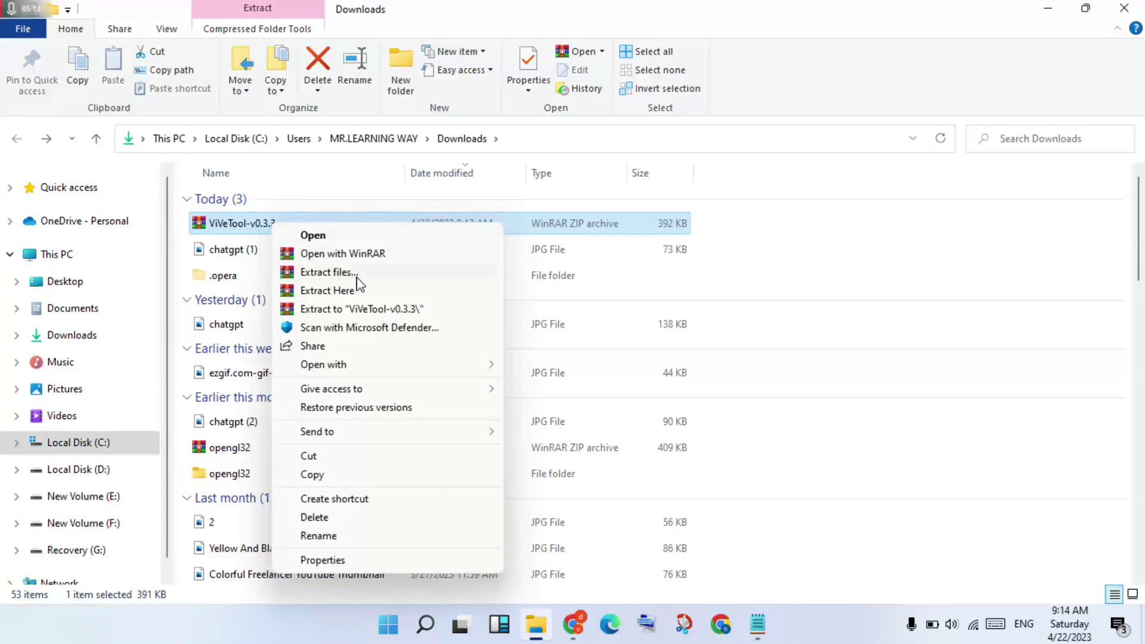
left_click(328, 273)
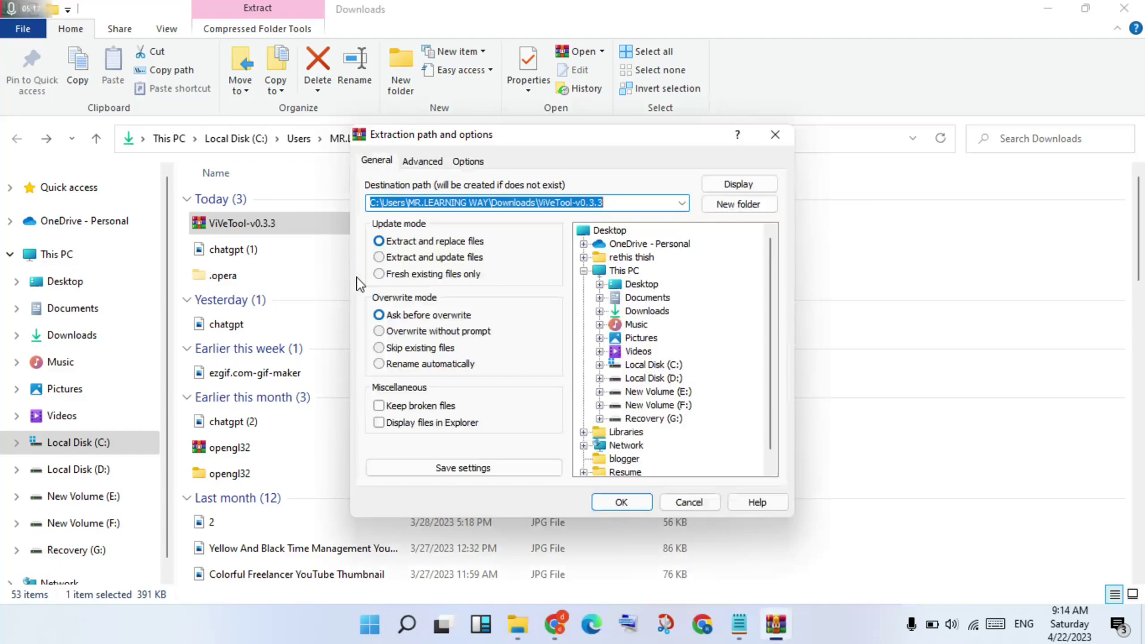
left_click(631, 501)
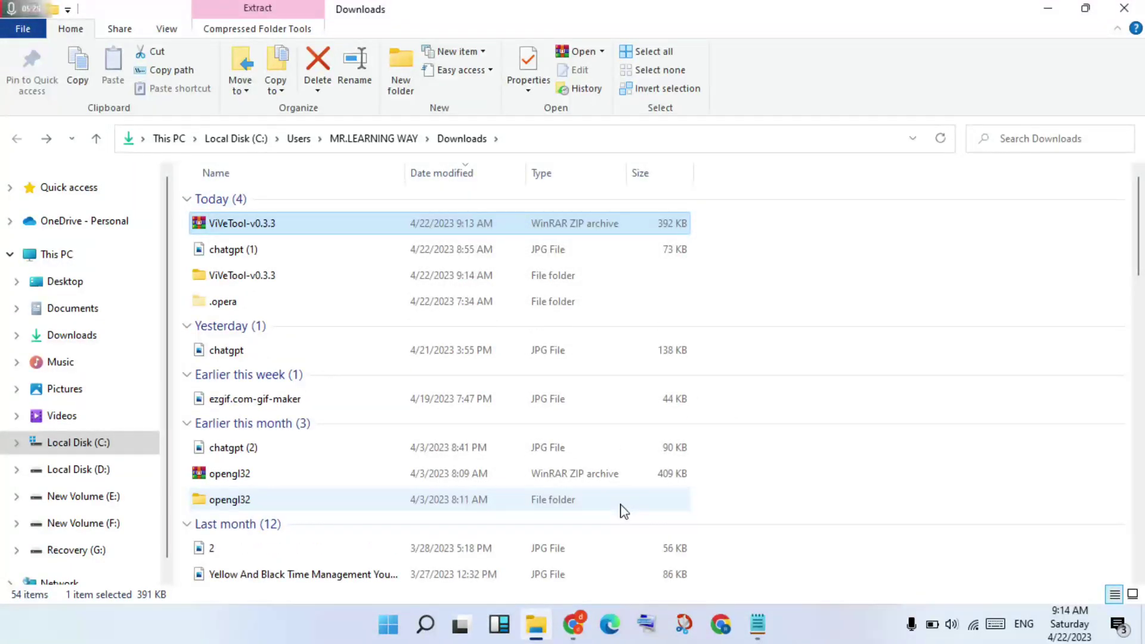
Move the extracted ViVeTool-v0.3.3 folder from Downloads into the zVIVE folder on Local Disk (C:)
left_click(392, 275)
right_click(392, 269)
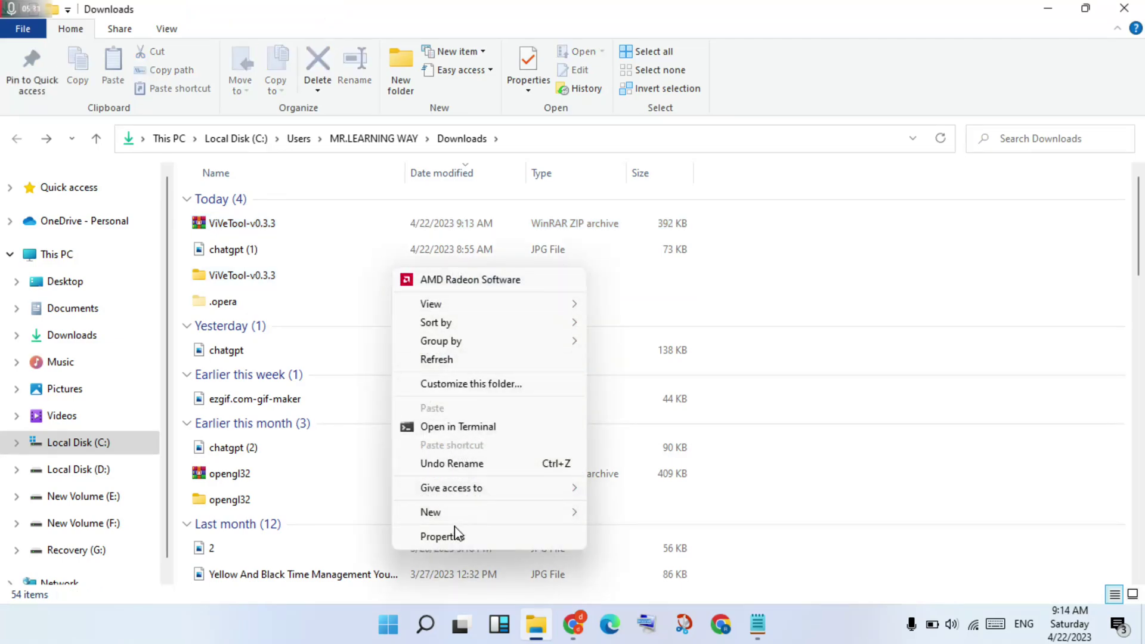
left_click(340, 279)
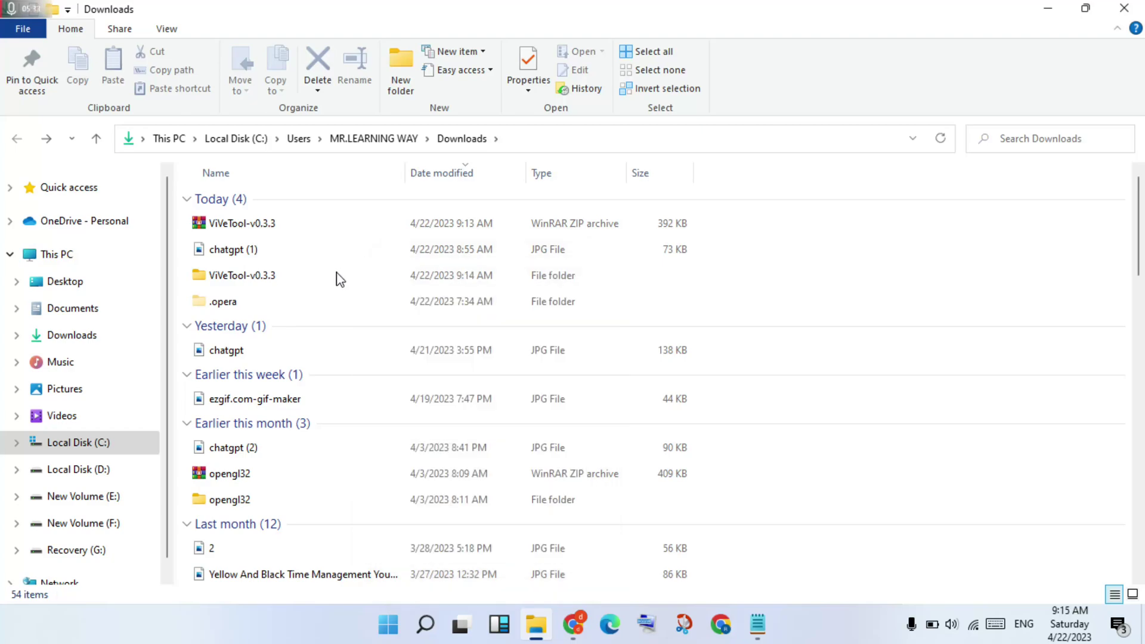
left_click(340, 279)
right_click(338, 277)
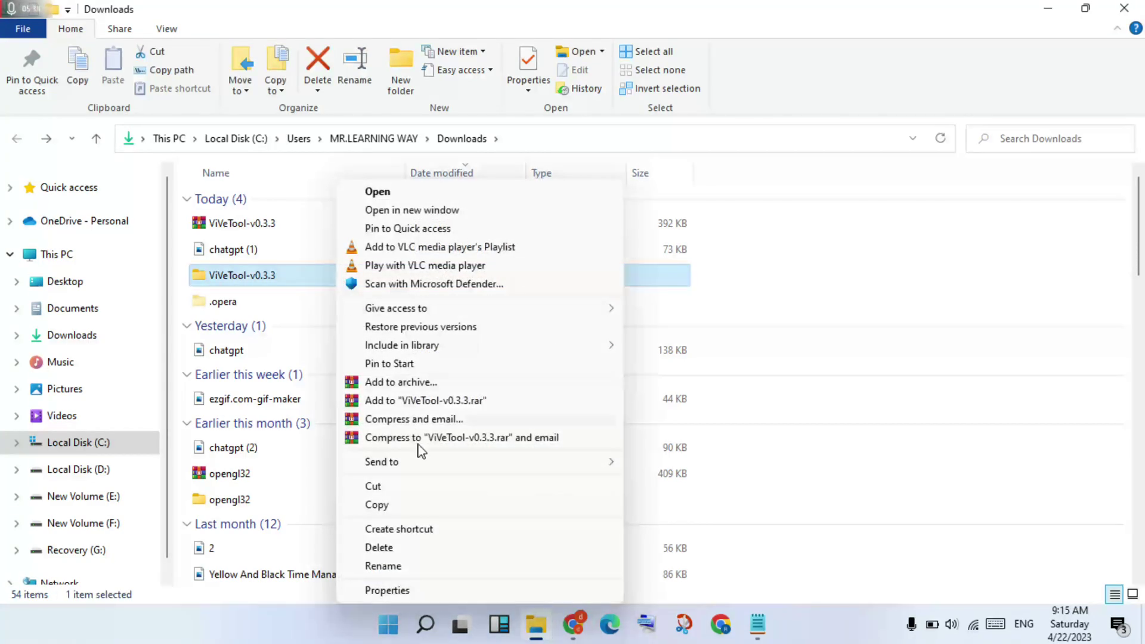
left_click(409, 489)
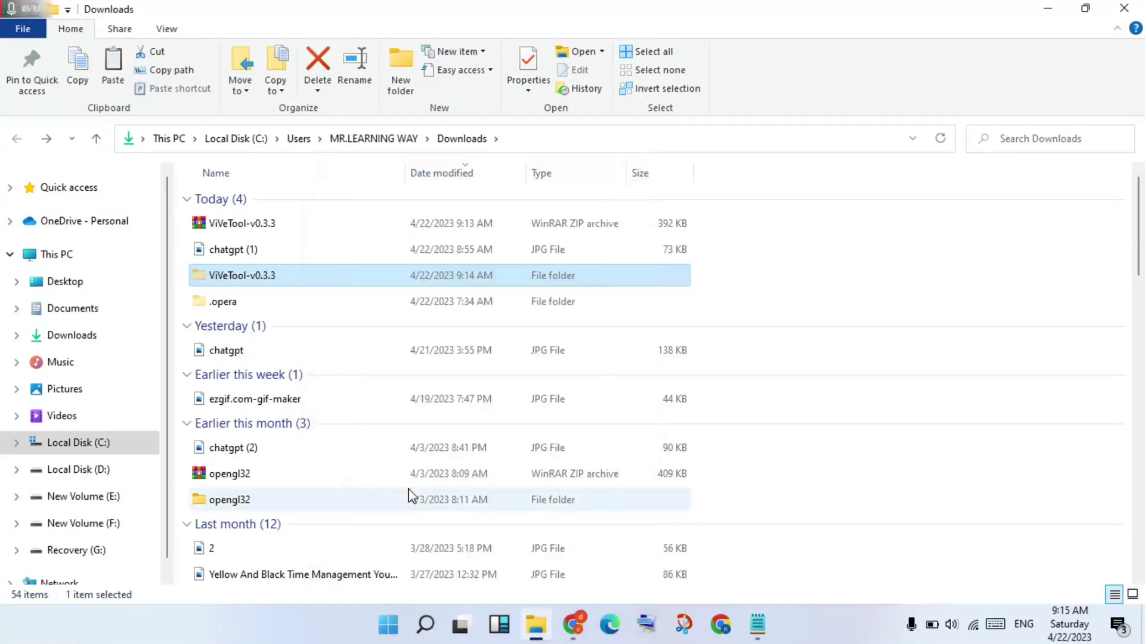
left_click(100, 457)
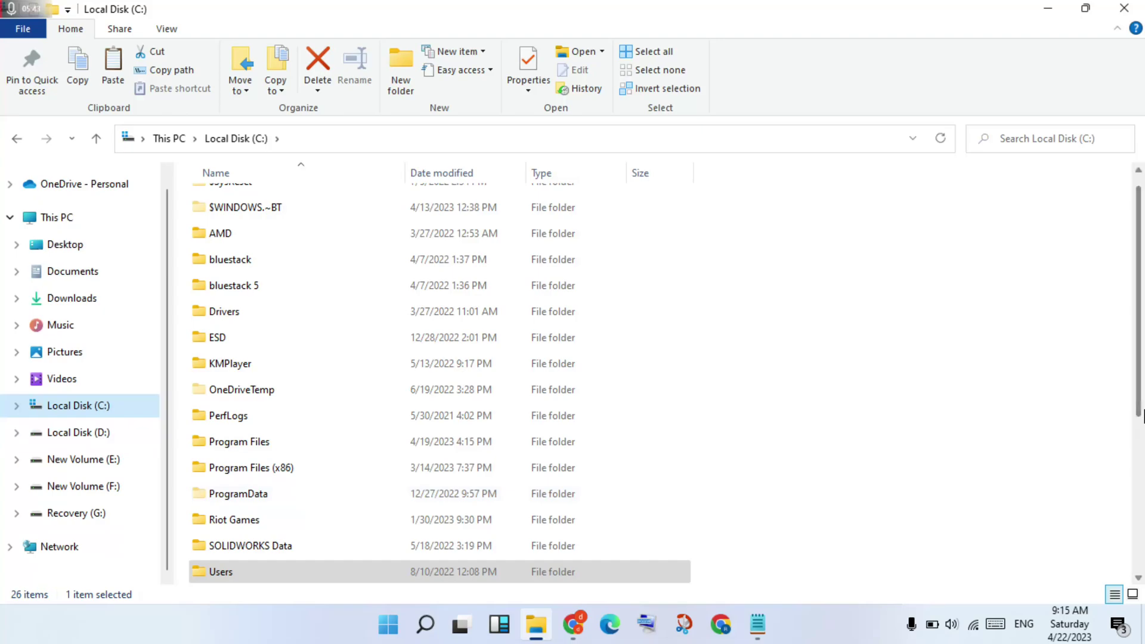
scroll(1141, 416, "down", 4)
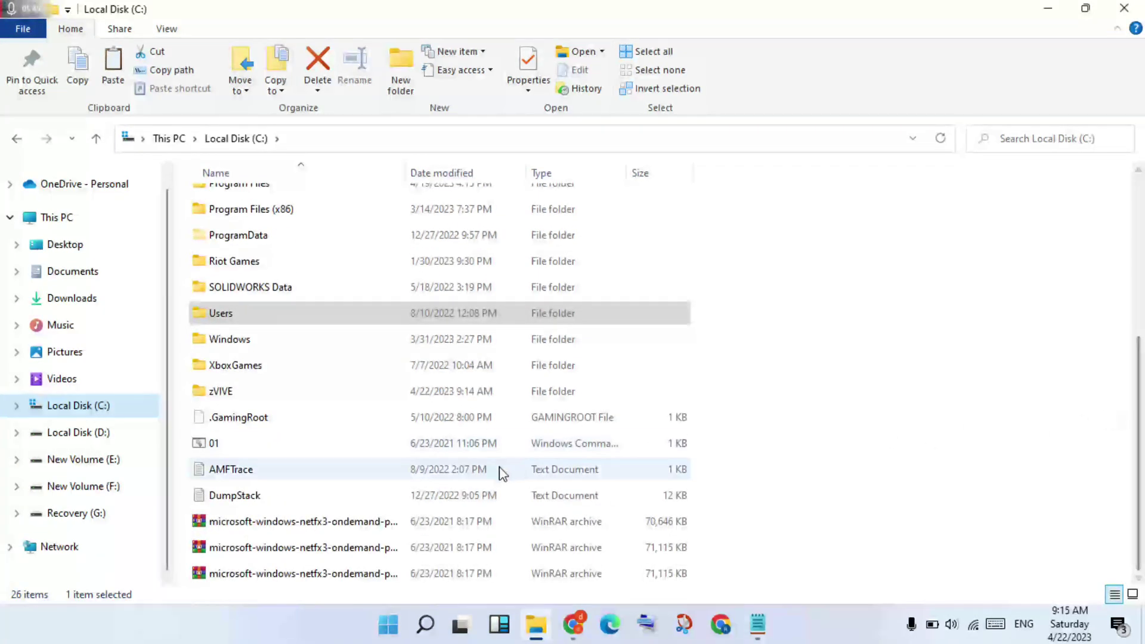
left_click(335, 390)
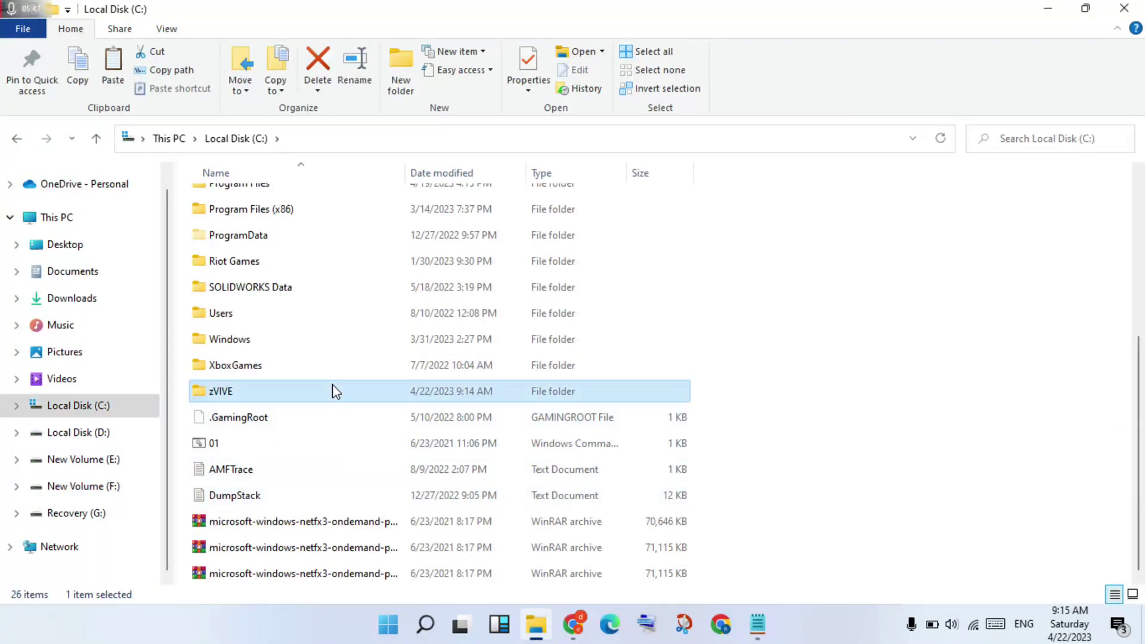
right_click(332, 388)
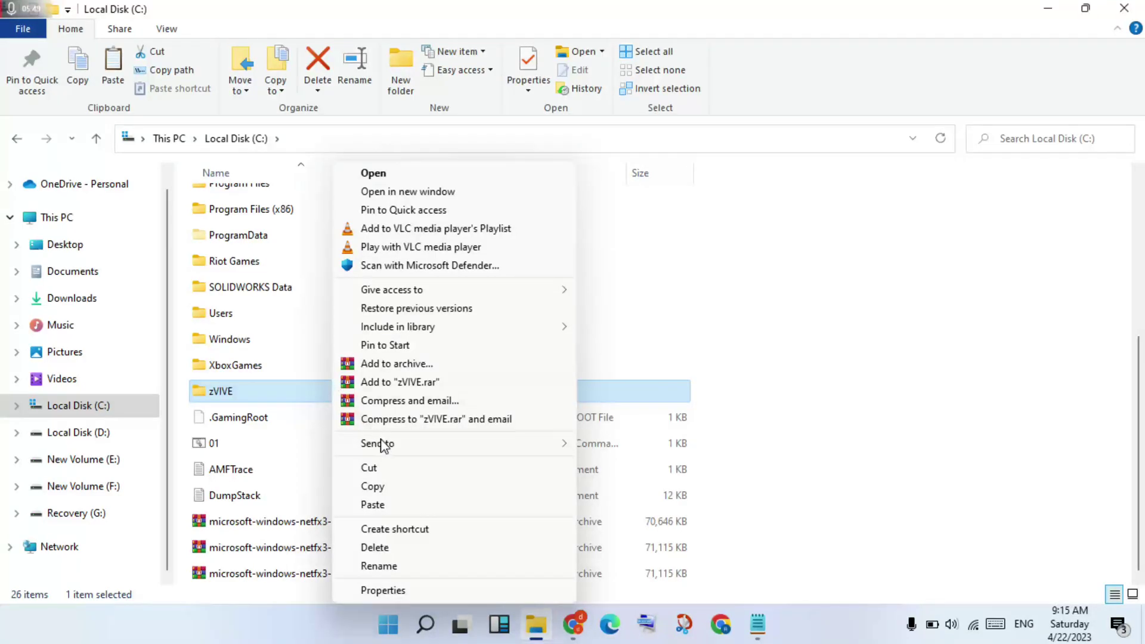
left_click(416, 506)
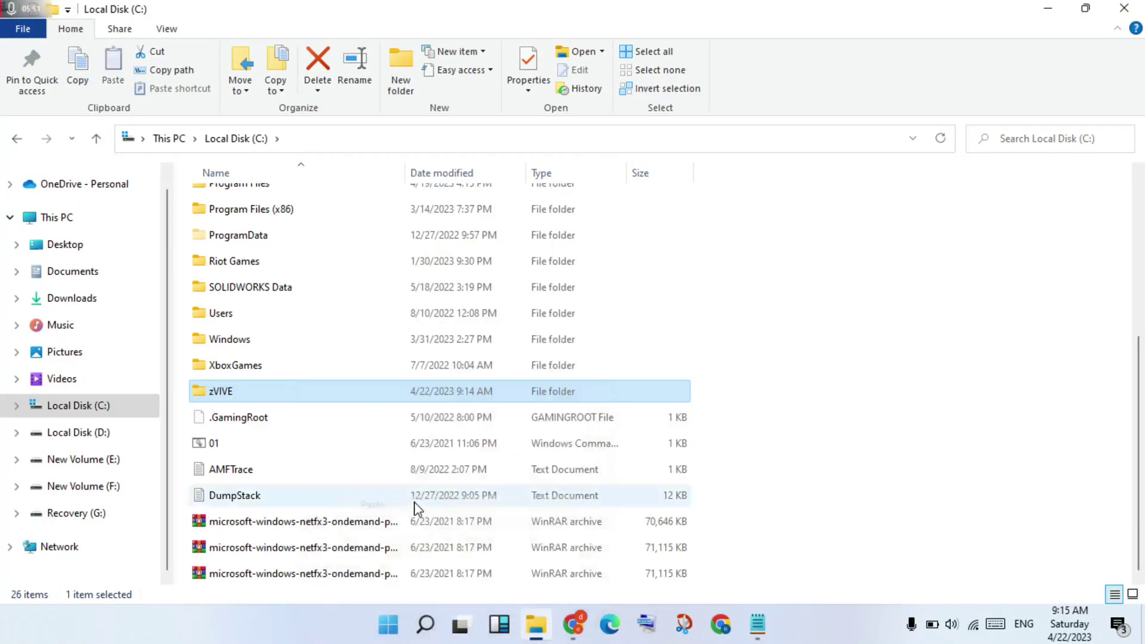
Open the zVIVE folder and the ViVeTool-v0.3.3 folder inside it
left_click(399, 396)
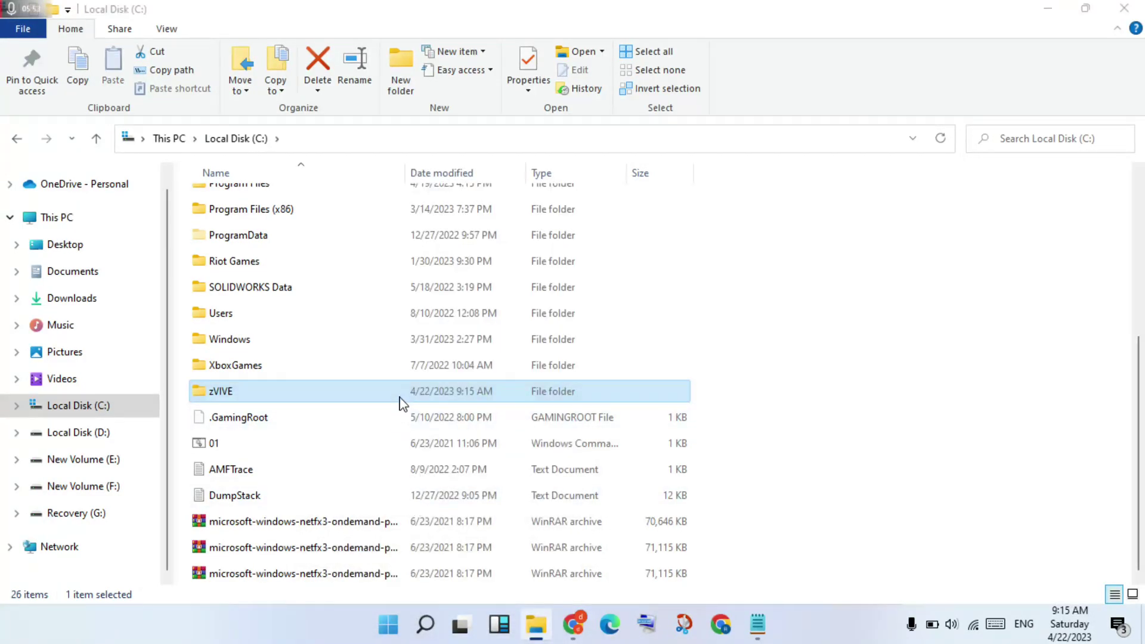
double_click(400, 395)
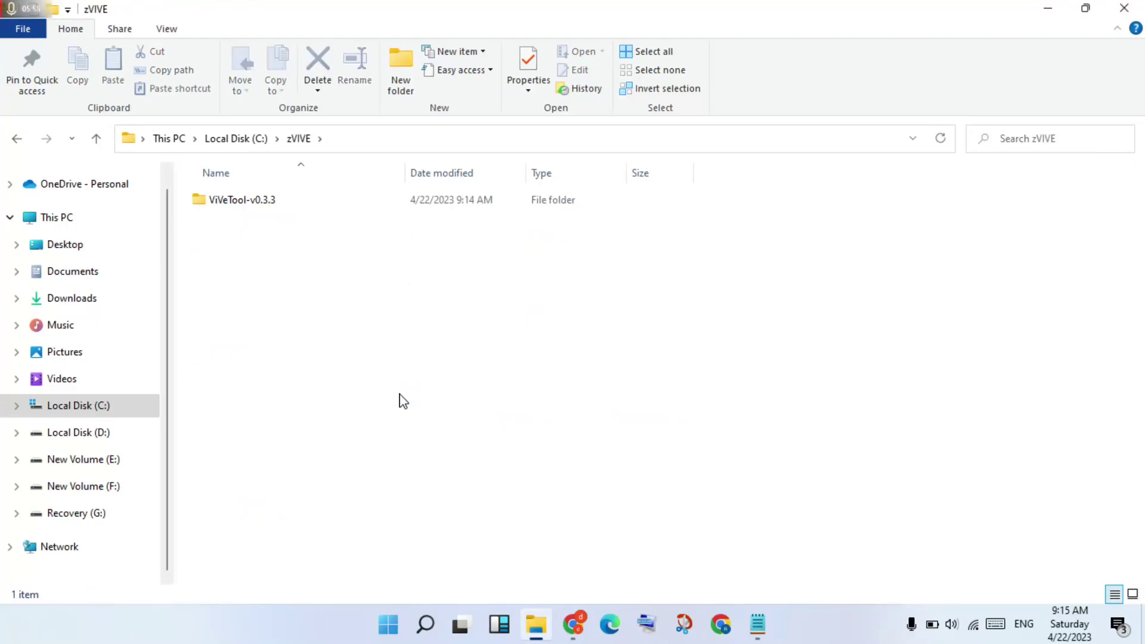
double_click(352, 210)
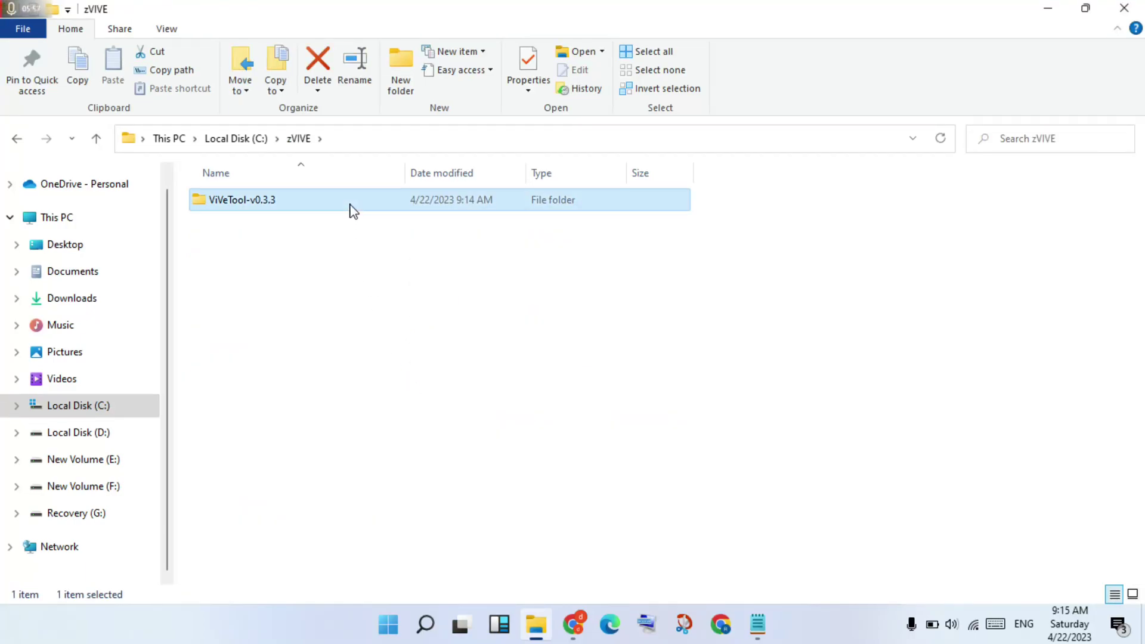
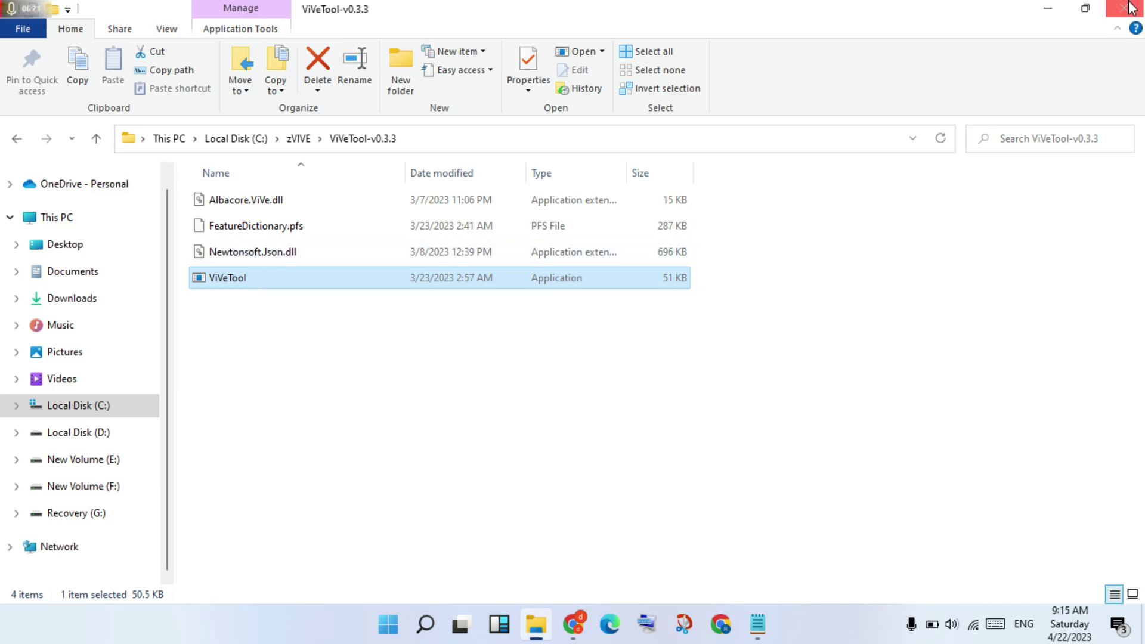
Clear the Chrome window with the ViVe releases page off the screen and return to the ViVeTool-v0.3.3 folder in File Explorer
left_click(1044, 8)
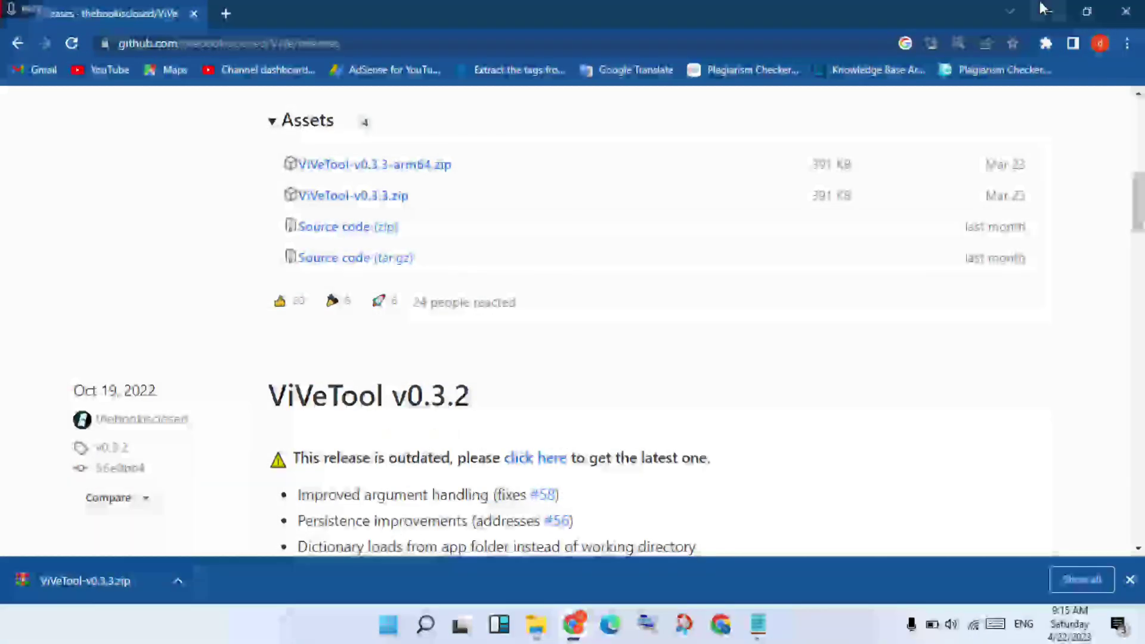
left_click(1045, 7)
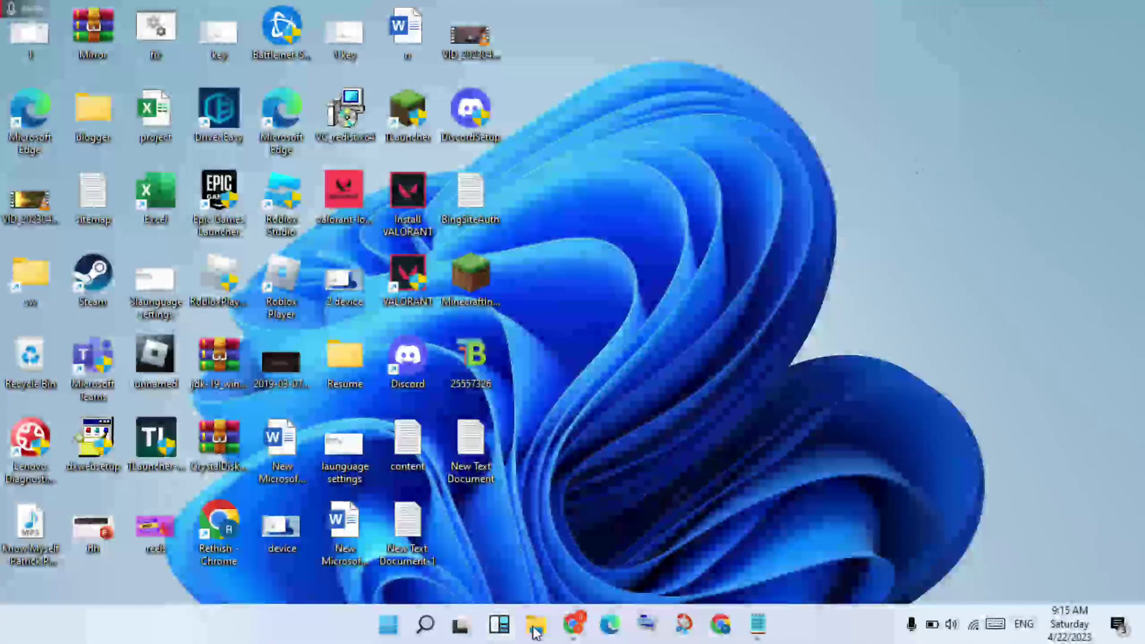
mouse_move(574, 624)
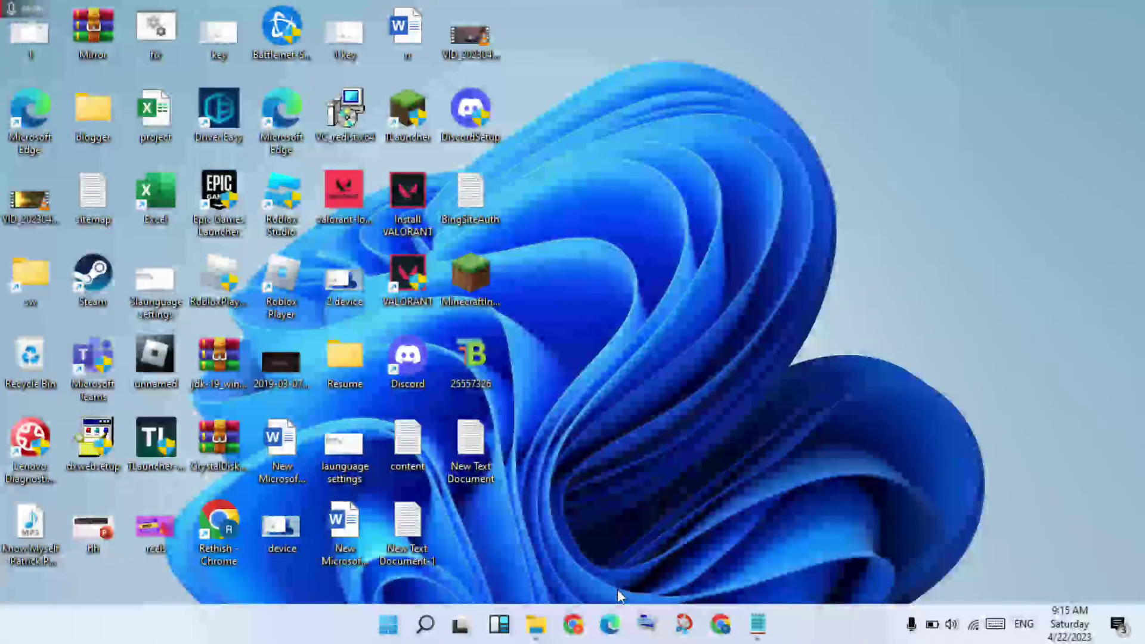
left_click(537, 624)
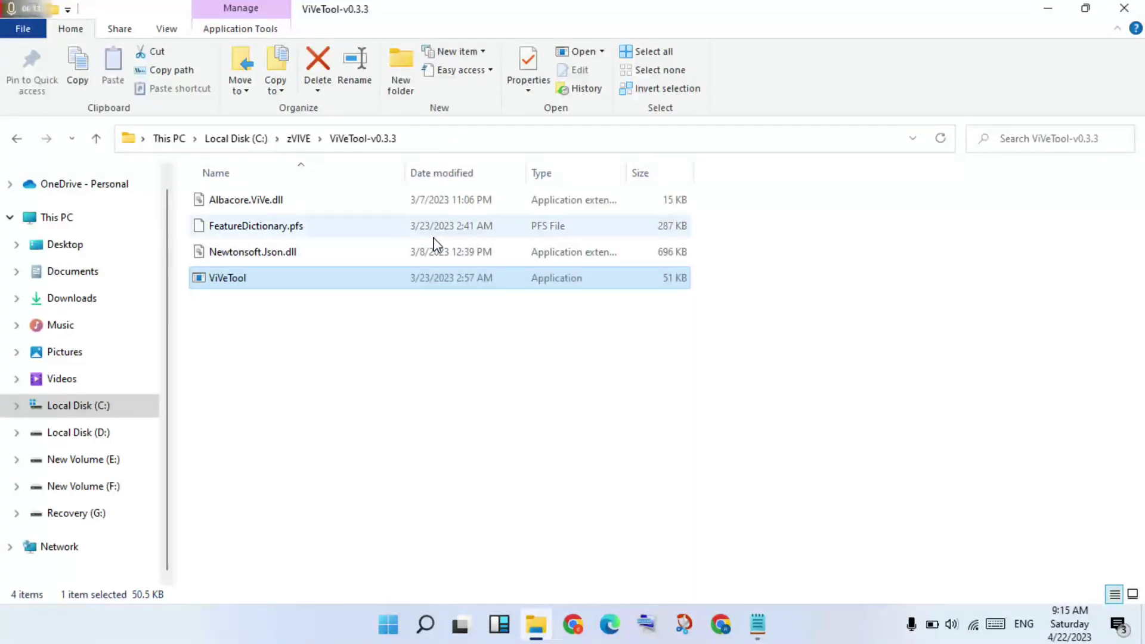
Open the ViVeTool application, run it again as administrator, and allow it to make changes to the device
right_click(425, 286)
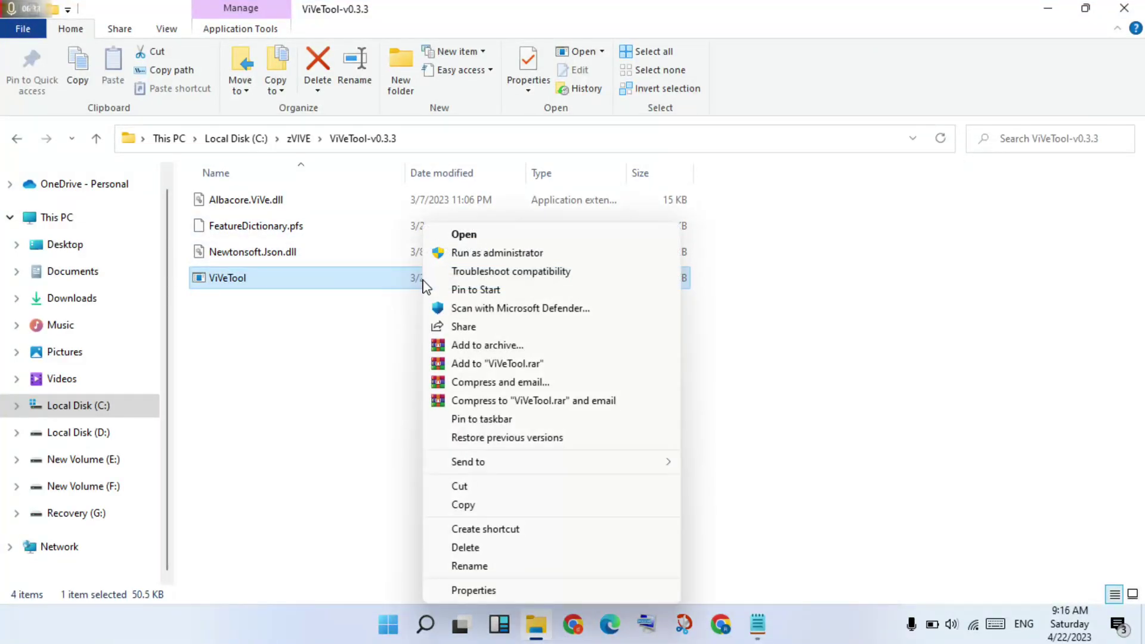
left_click(499, 235)
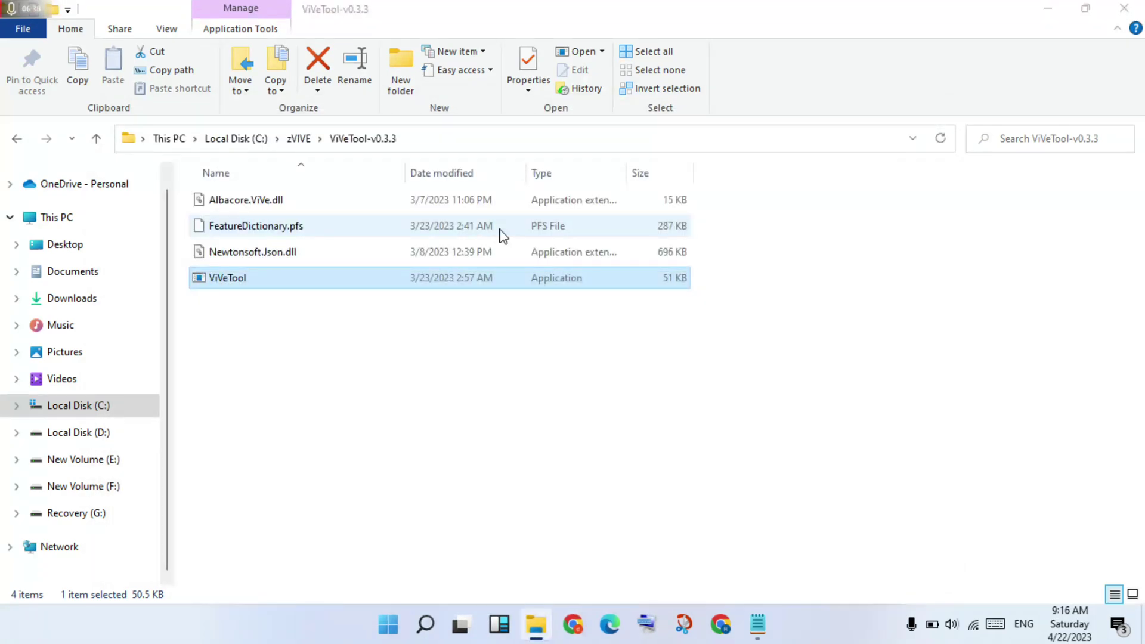
right_click(477, 281)
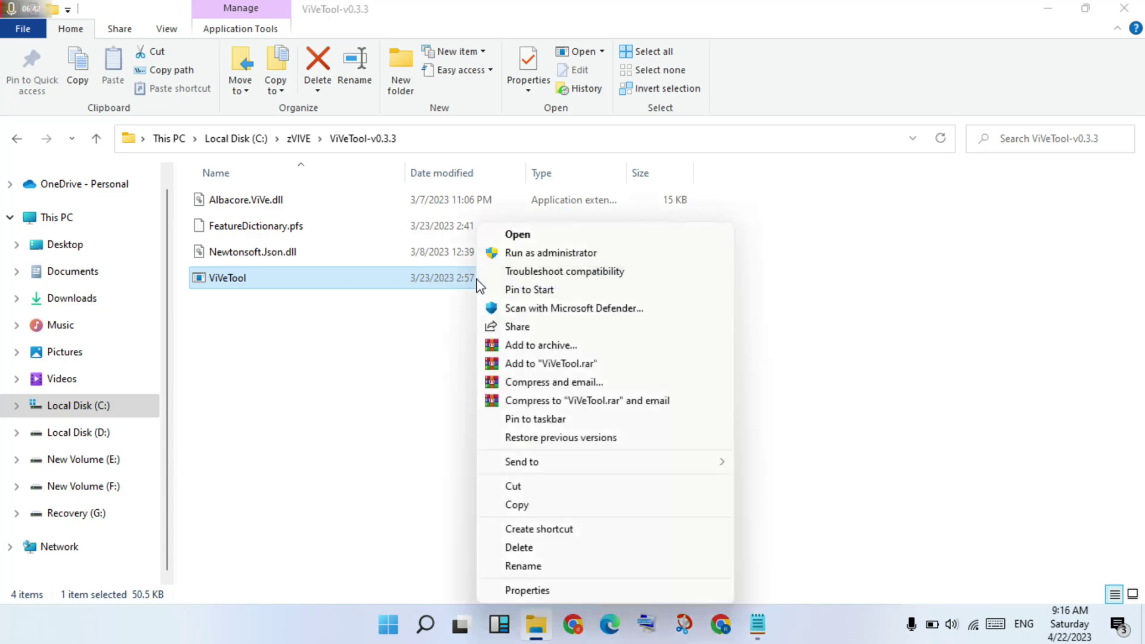
left_click(549, 253)
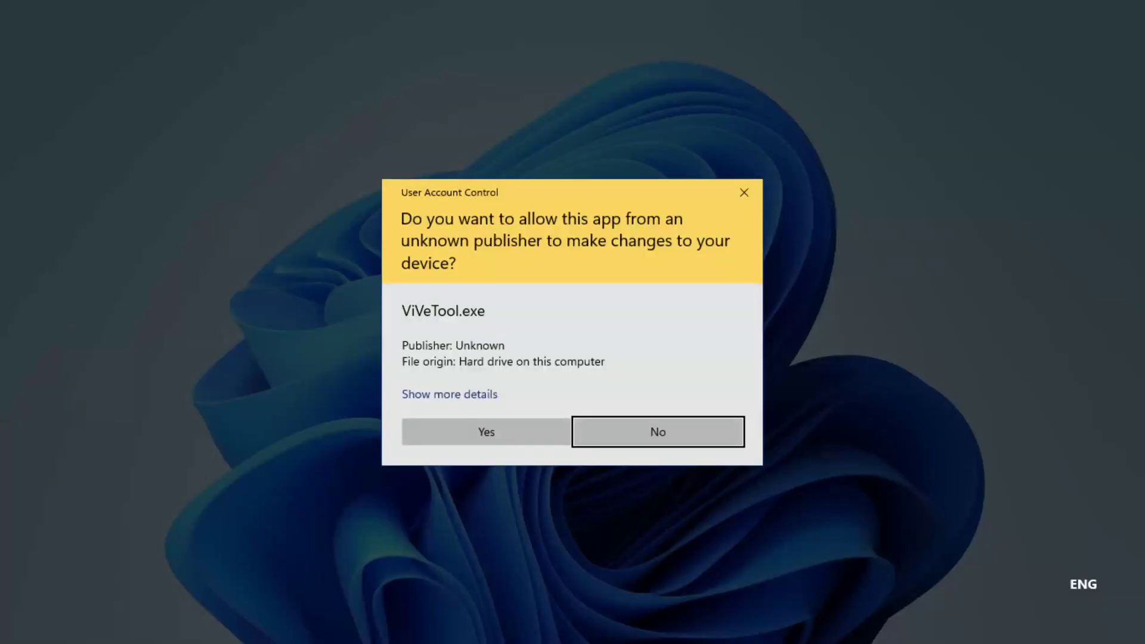
left_click(487, 437)
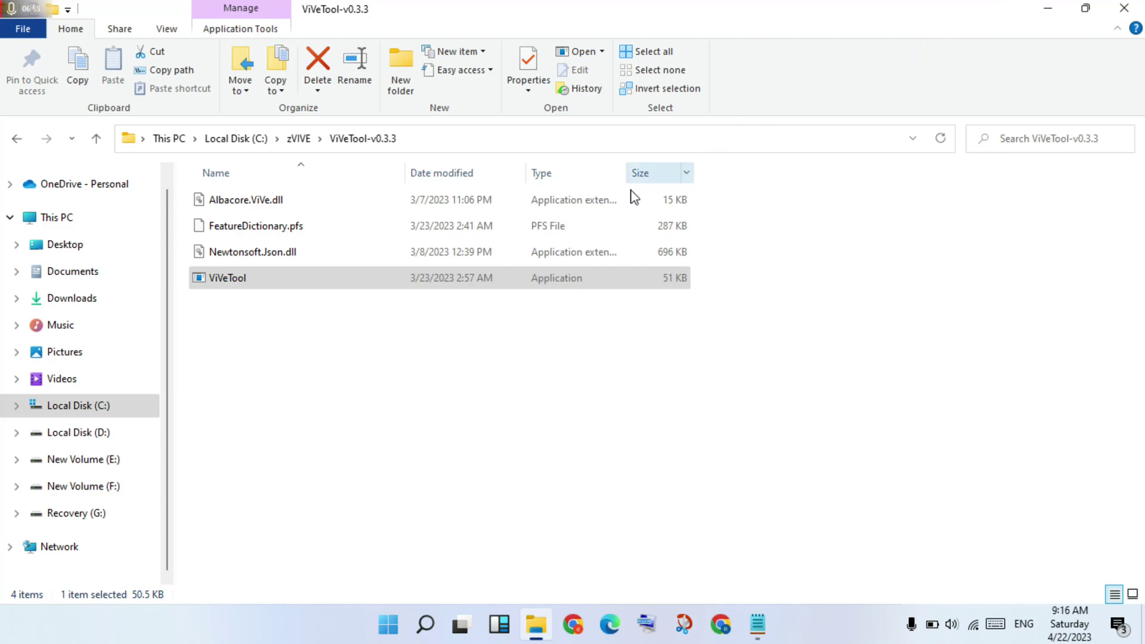
Try to open Albacore.ViVe.dll from the ViVeTool-v0.3.3 folder, dismiss the system file prompt, and minimize the folder window
left_click(568, 208)
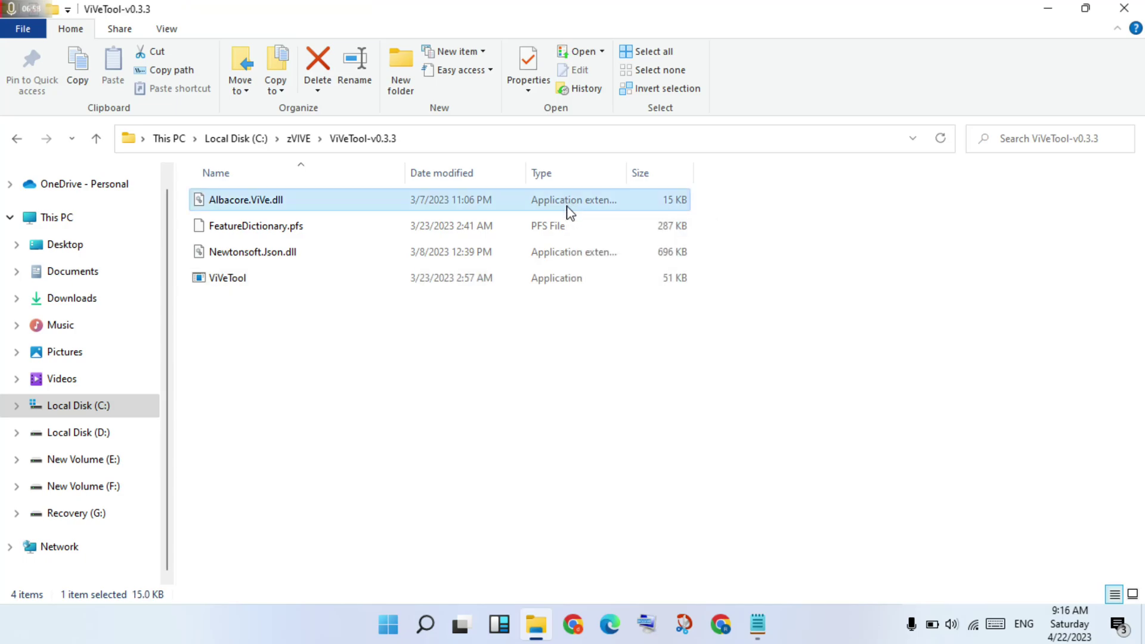
double_click(567, 207)
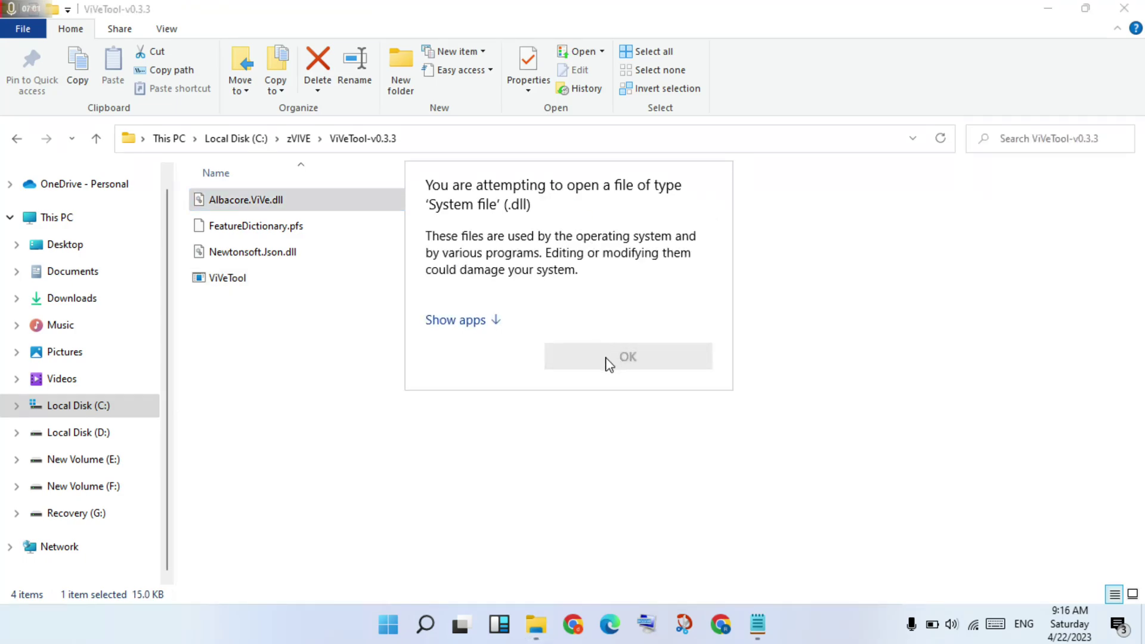
left_click(808, 331)
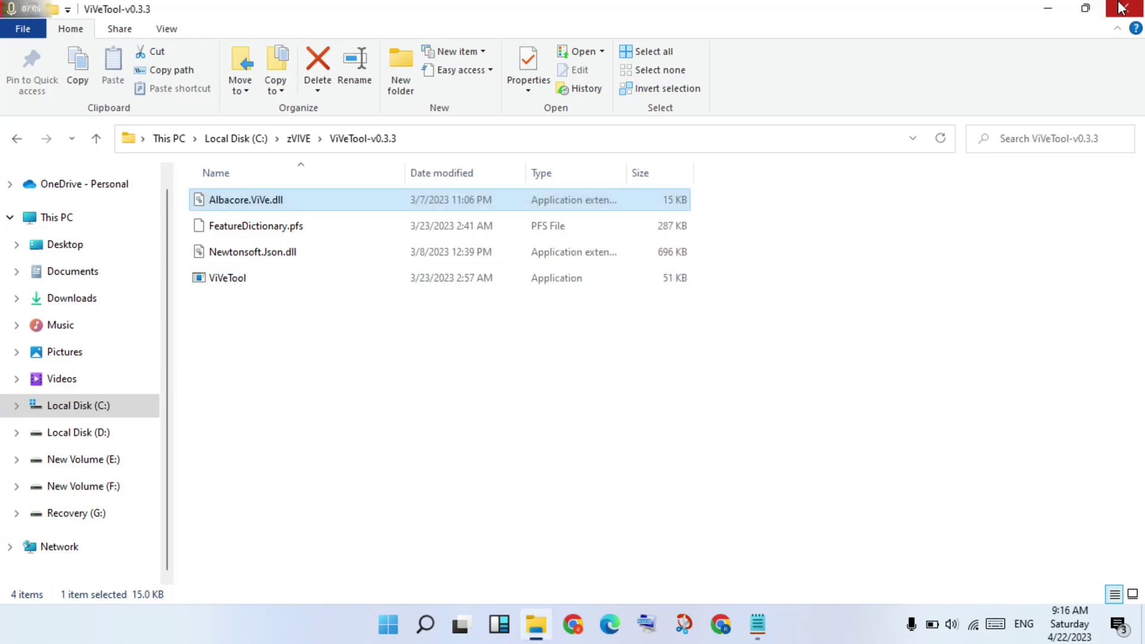
left_click(1059, 6)
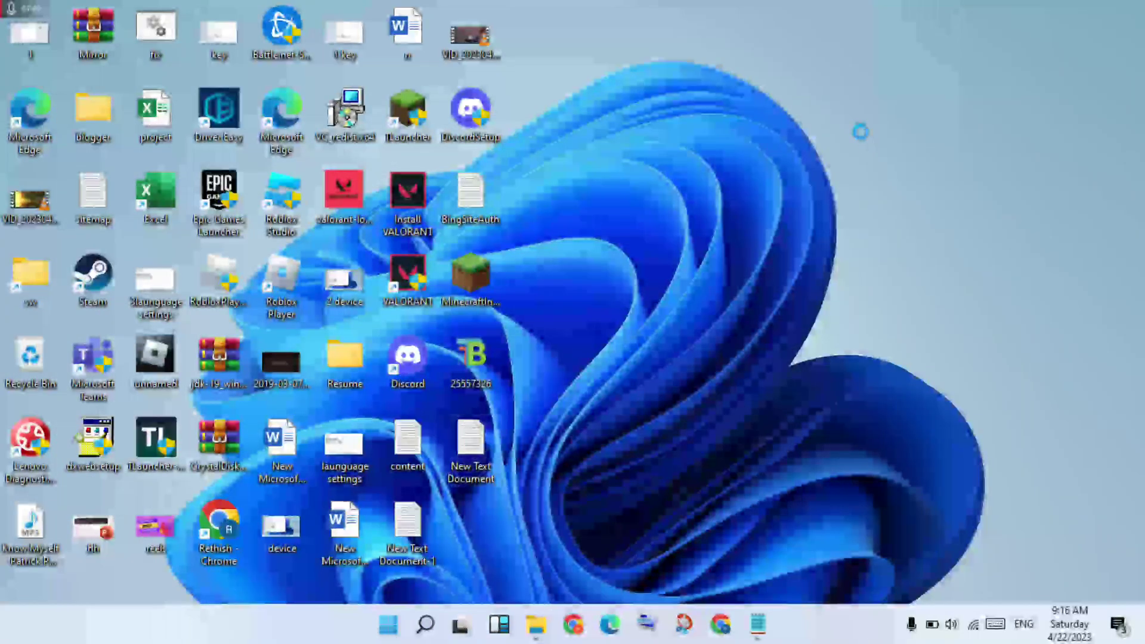
Refresh the desktop twice
right_click(861, 131)
left_click(906, 207)
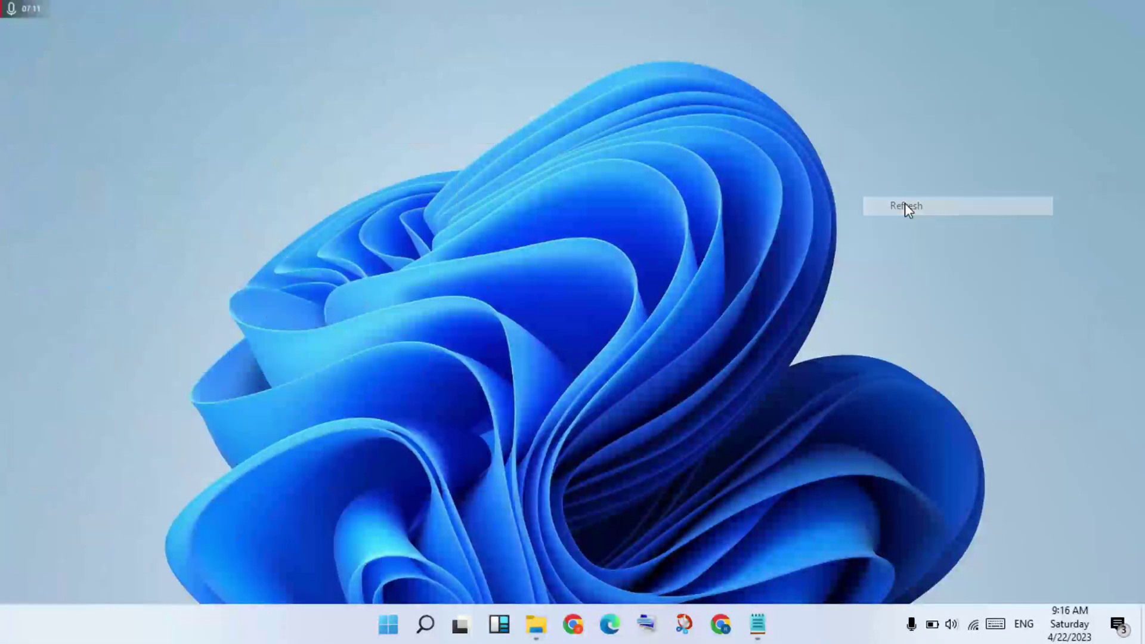
right_click(906, 207)
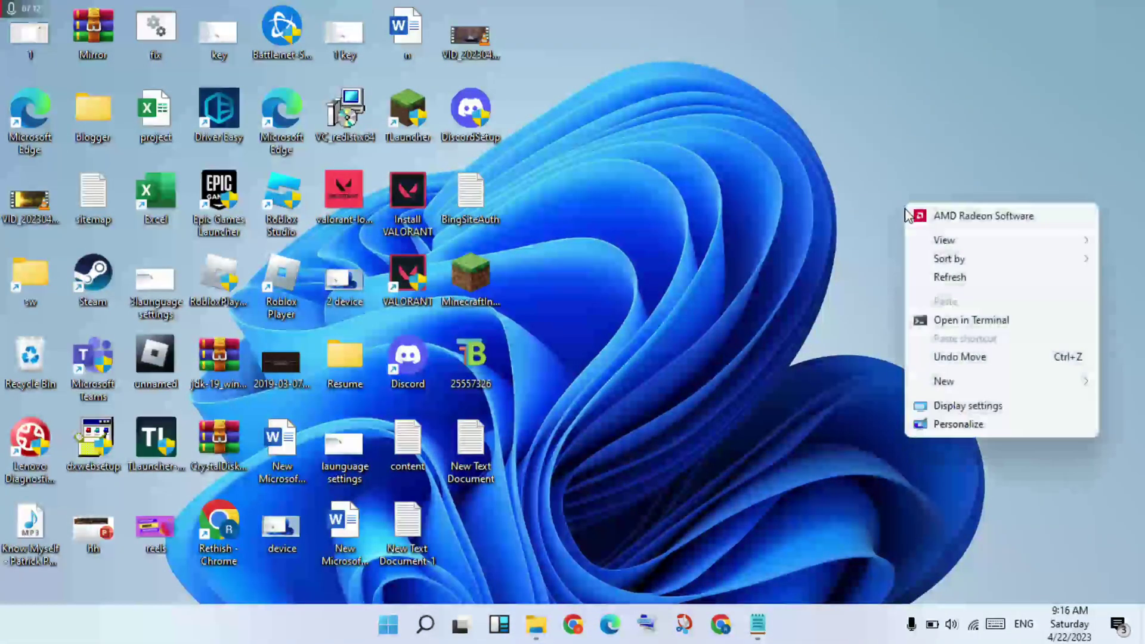
left_click(940, 278)
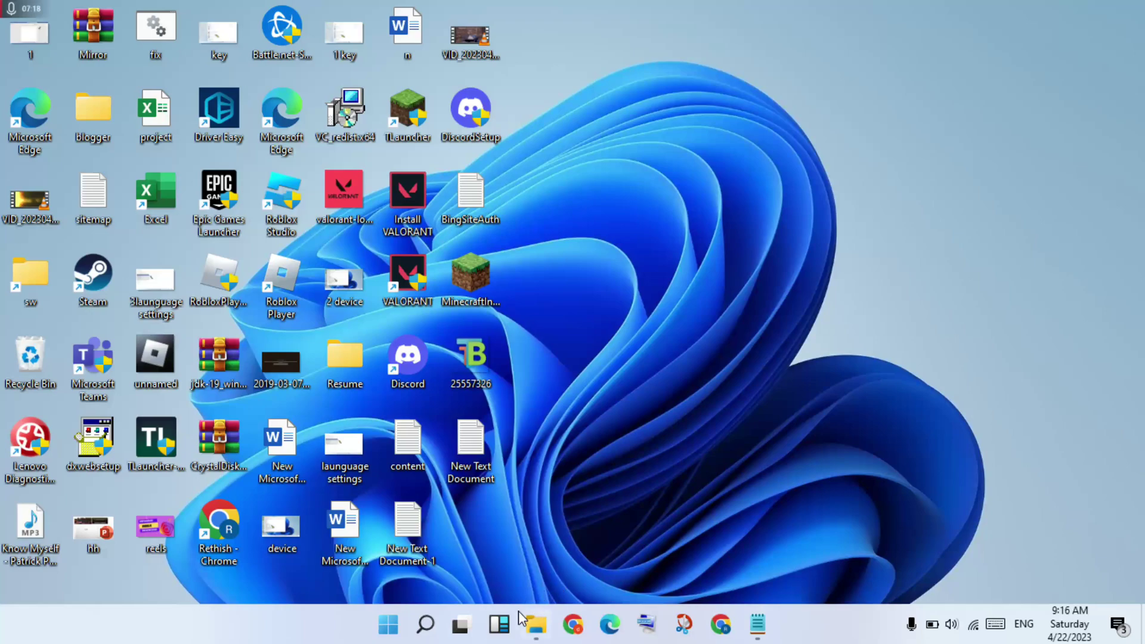
Search Windows for cmd, run Command Prompt as administrator, and allow it to make changes to the device
left_click(426, 633)
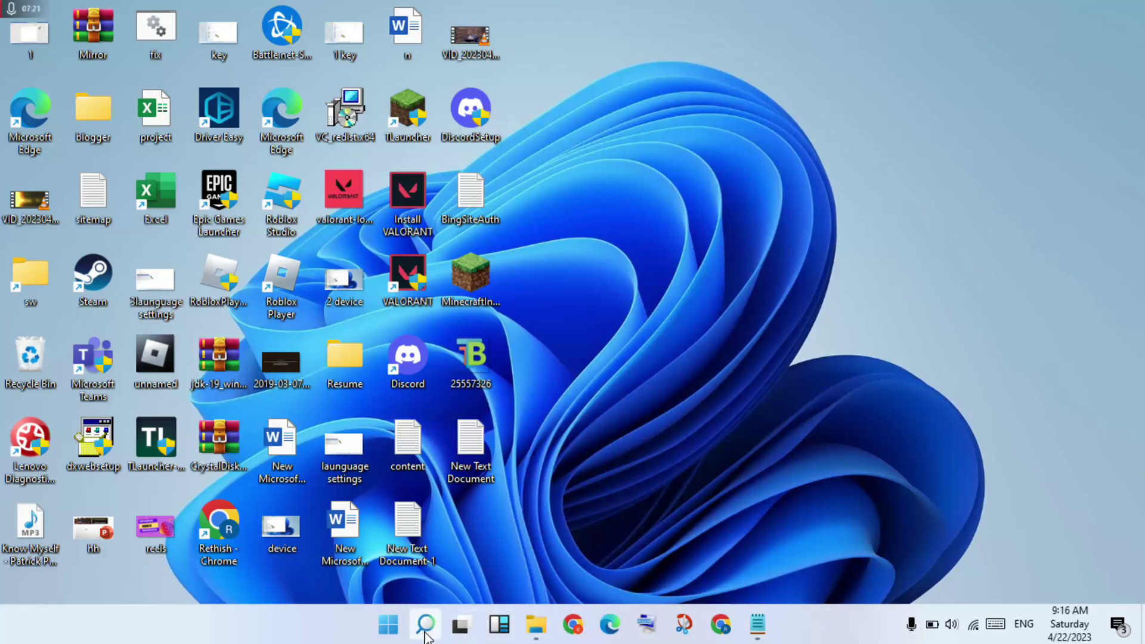
type("cmd")
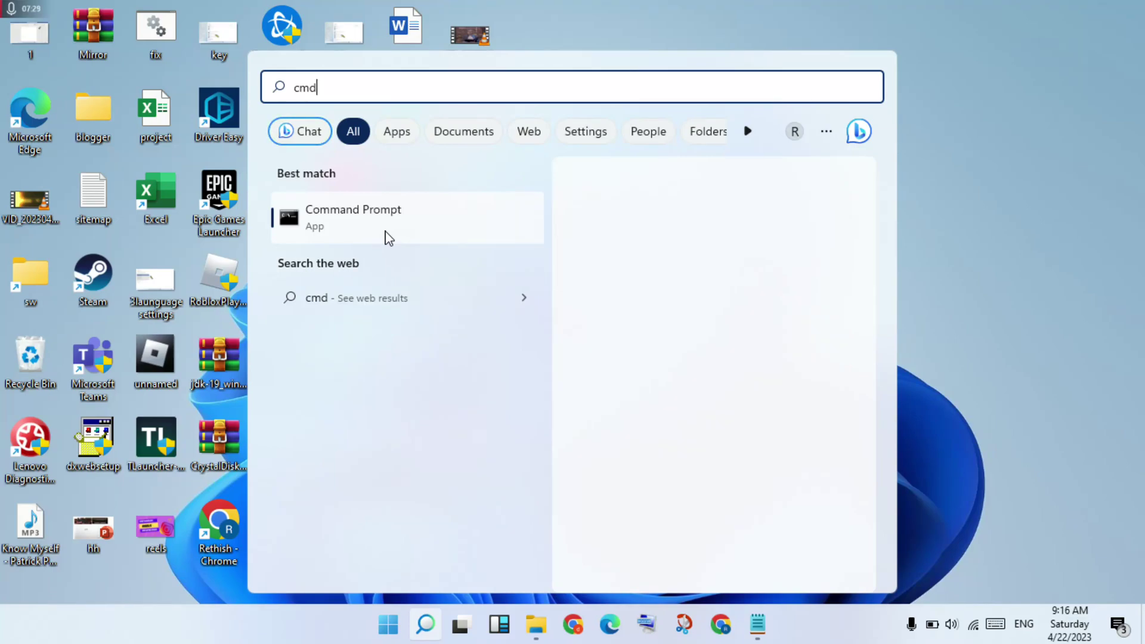
left_click(390, 238)
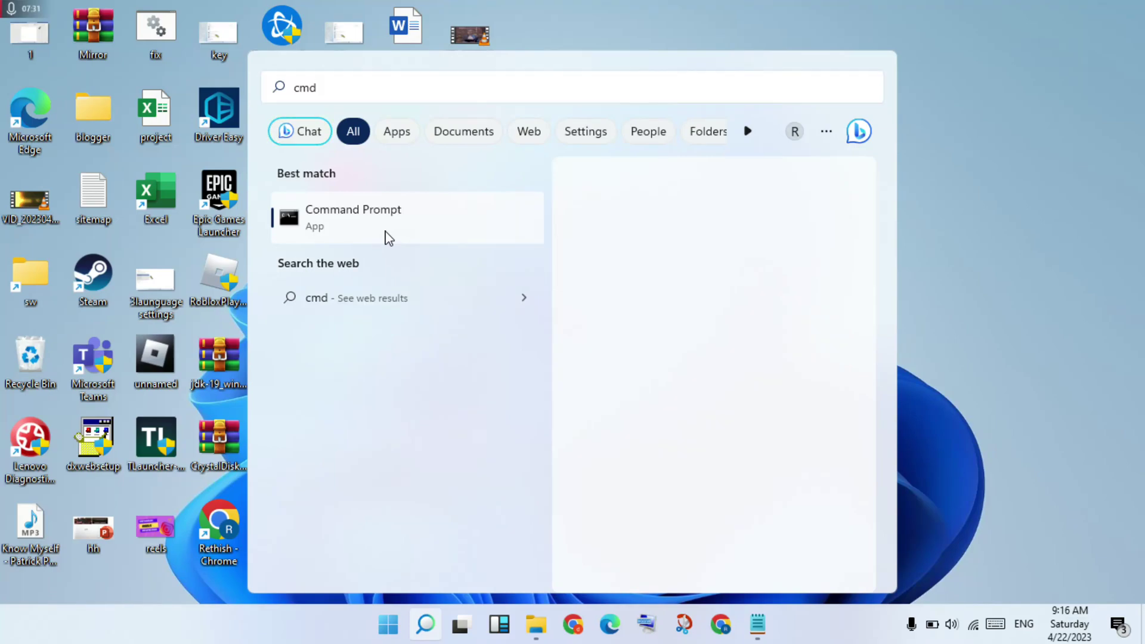
right_click(389, 238)
left_click(450, 253)
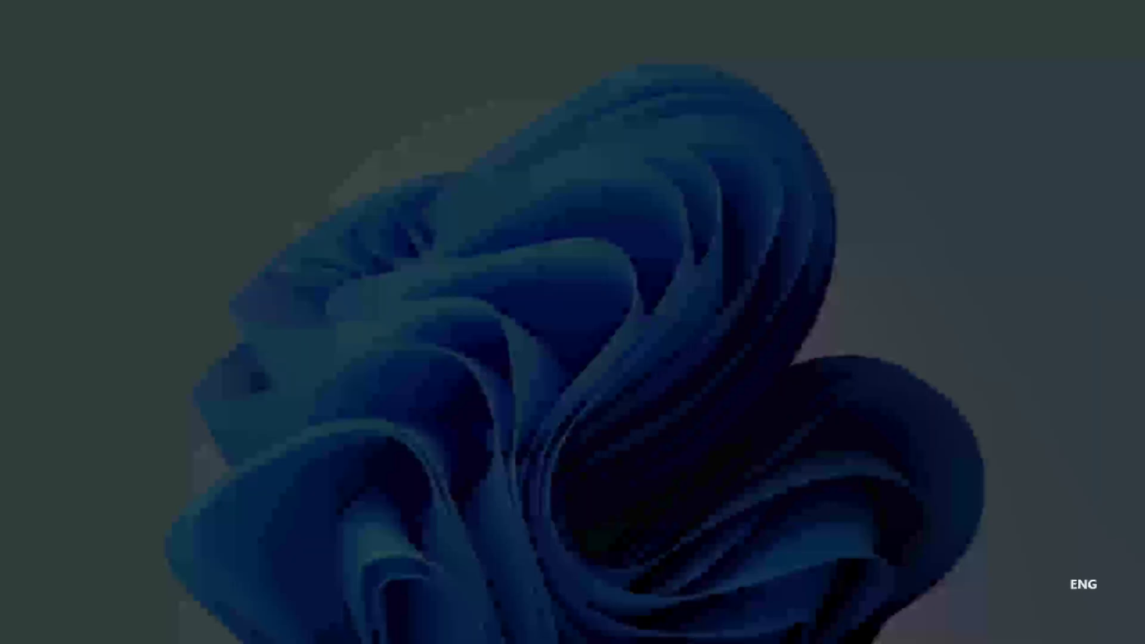
left_click(493, 423)
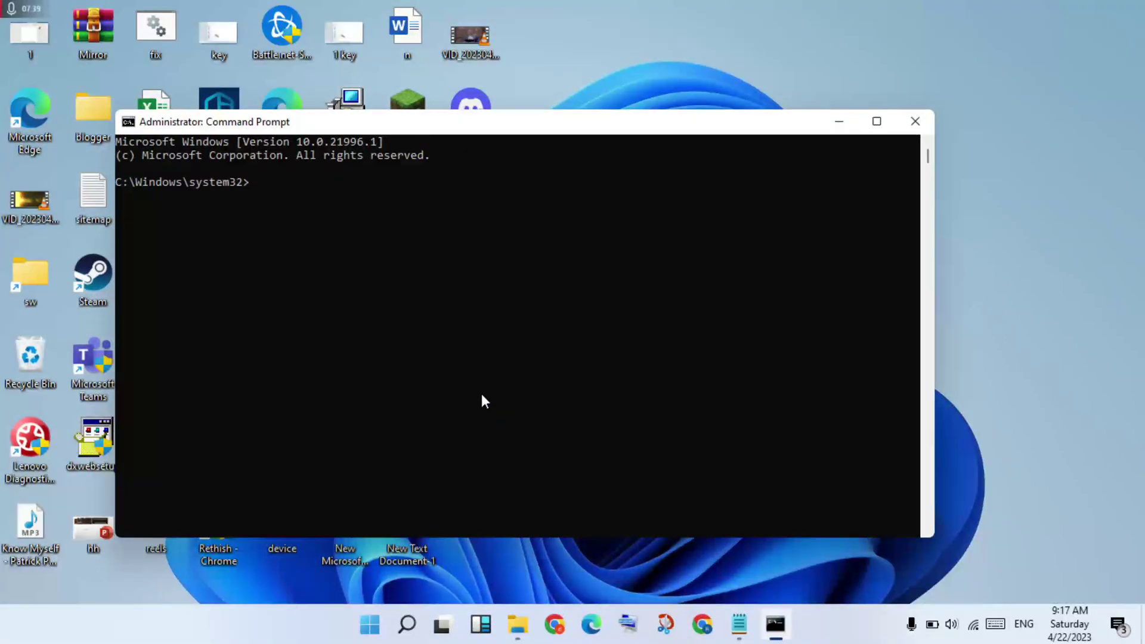
Copy the line cd C:\zVIVE from the open Notepad document and run it in Command Prompt
left_click(739, 626)
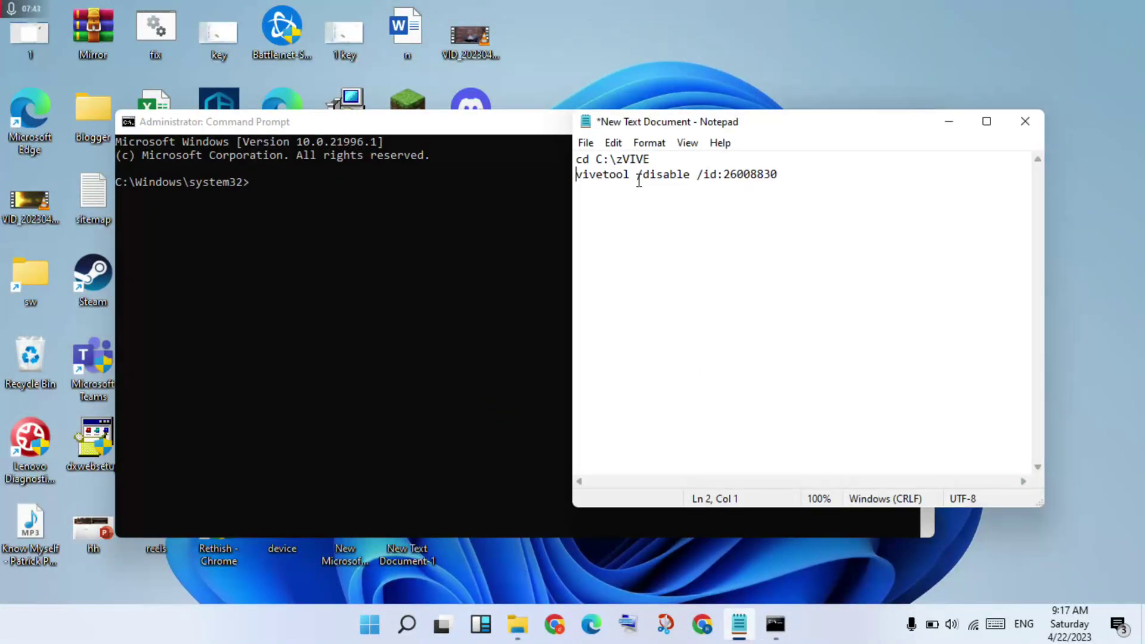
left_click_drag(652, 159, 577, 162)
key("ctrl+c")
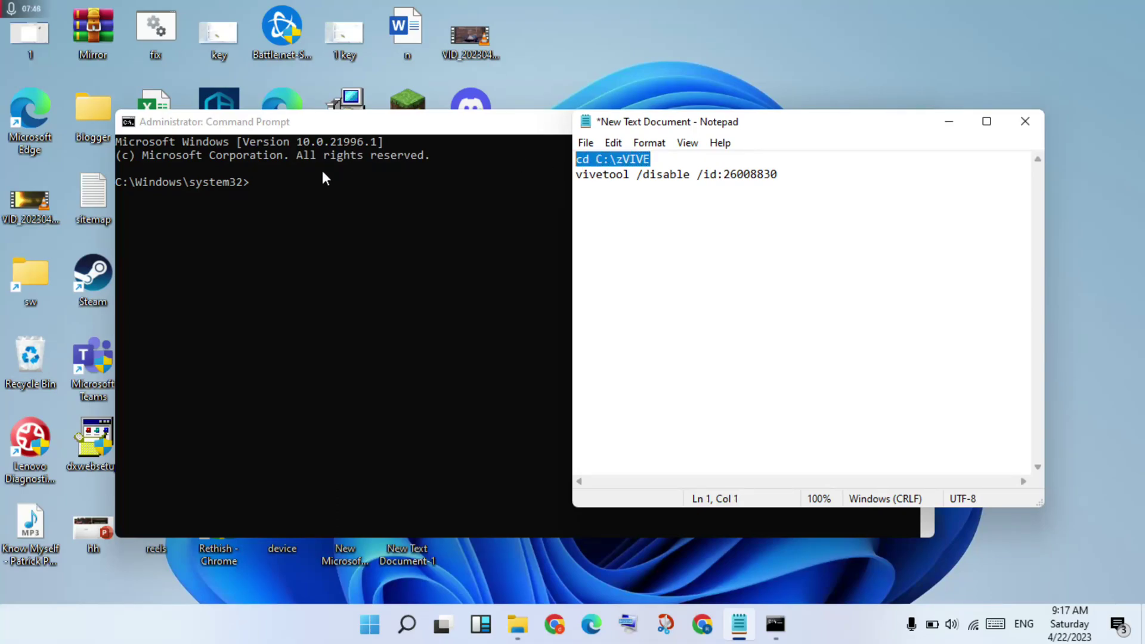
left_click(272, 180)
left_click(271, 179)
key("ctrl+v")
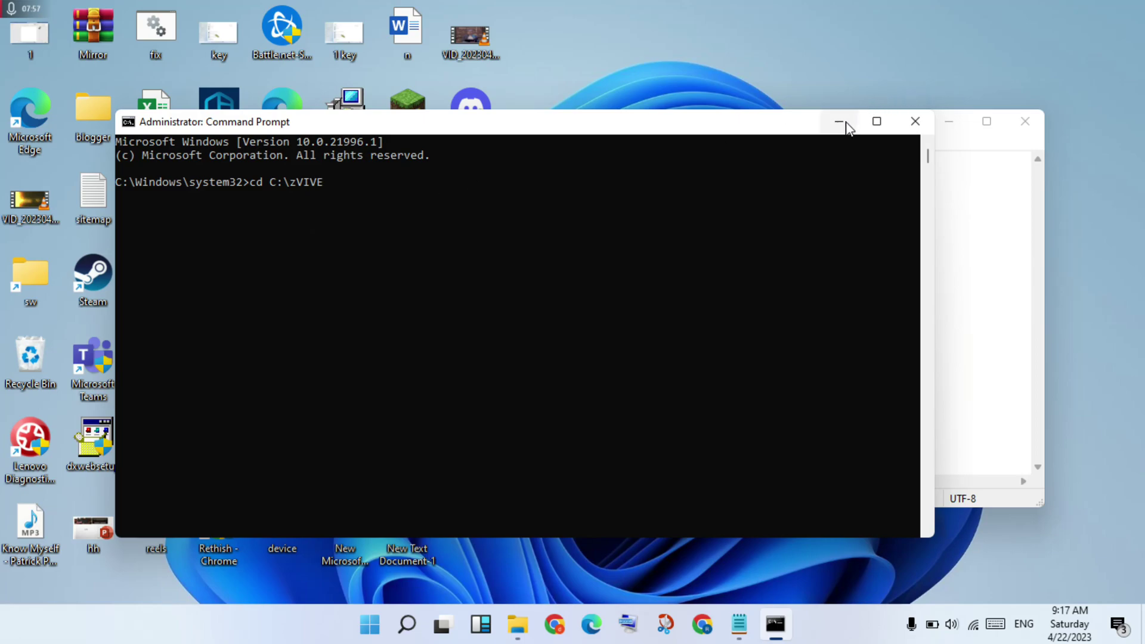
key("Return")
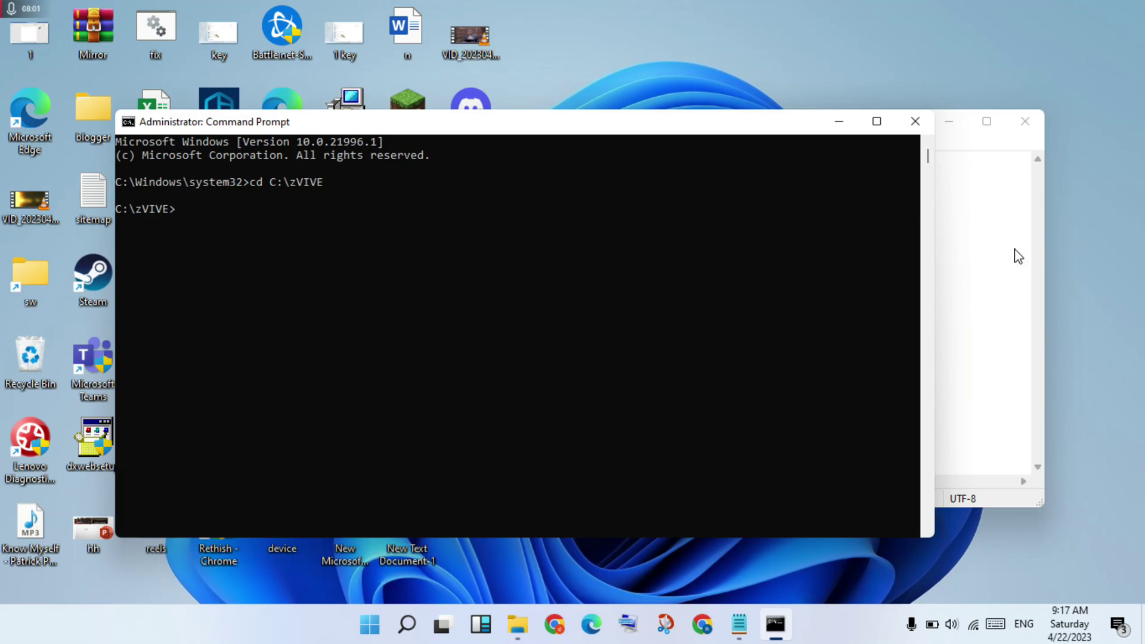
Copy the line vivetool /disable /id:26008830 from the Notepad document and run it in Command Prompt
left_click(997, 270)
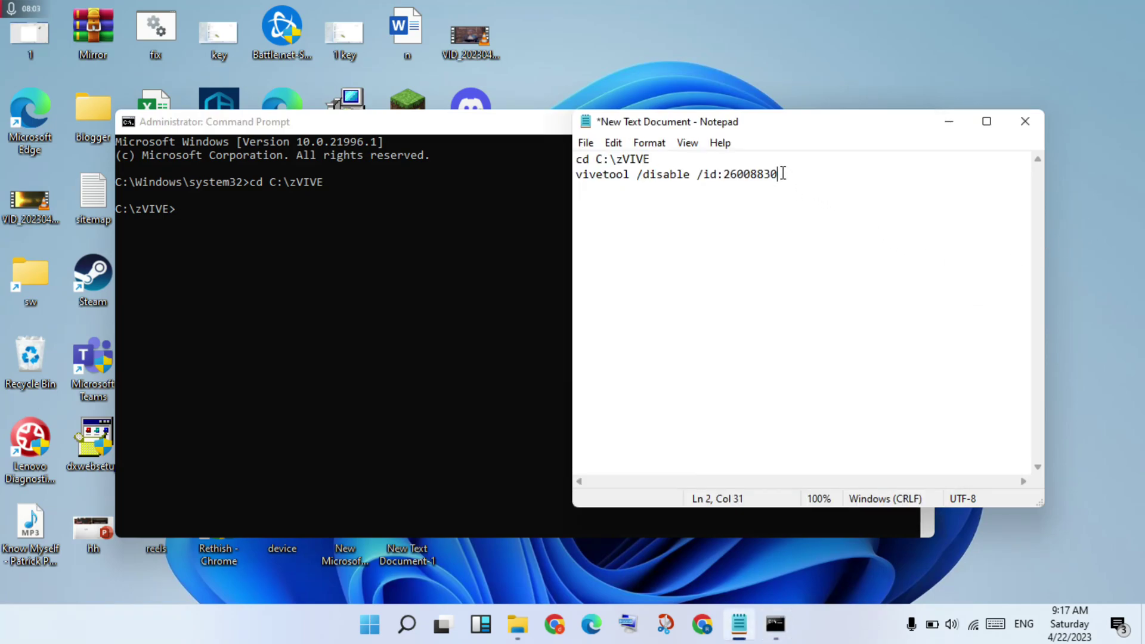
left_click_drag(773, 175, 577, 176)
key("ctrl+c")
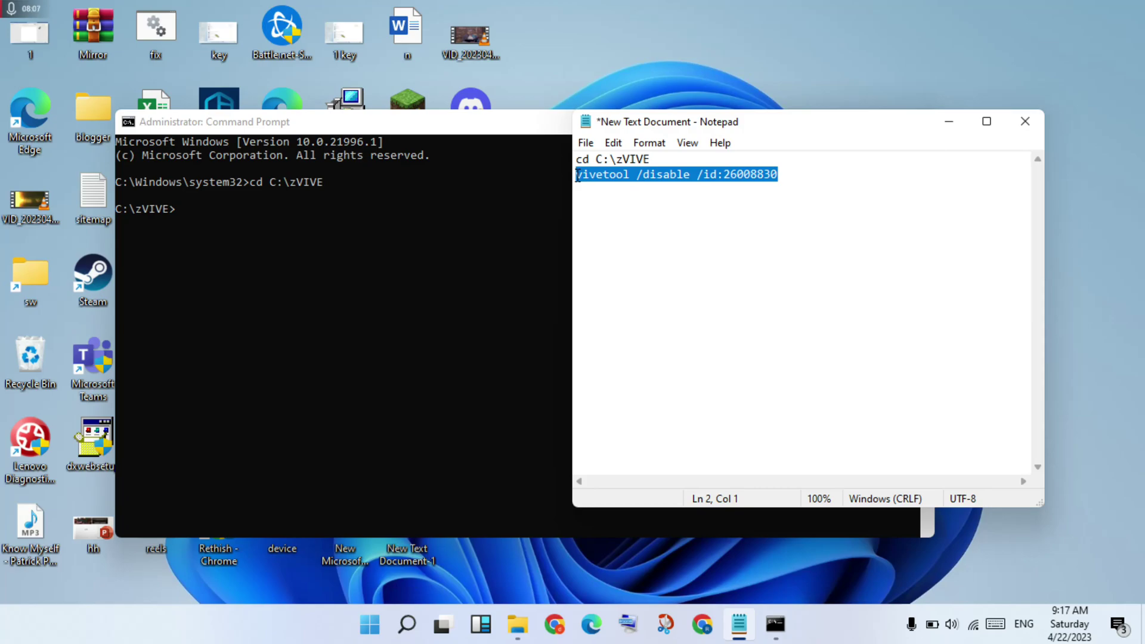
left_click(348, 210)
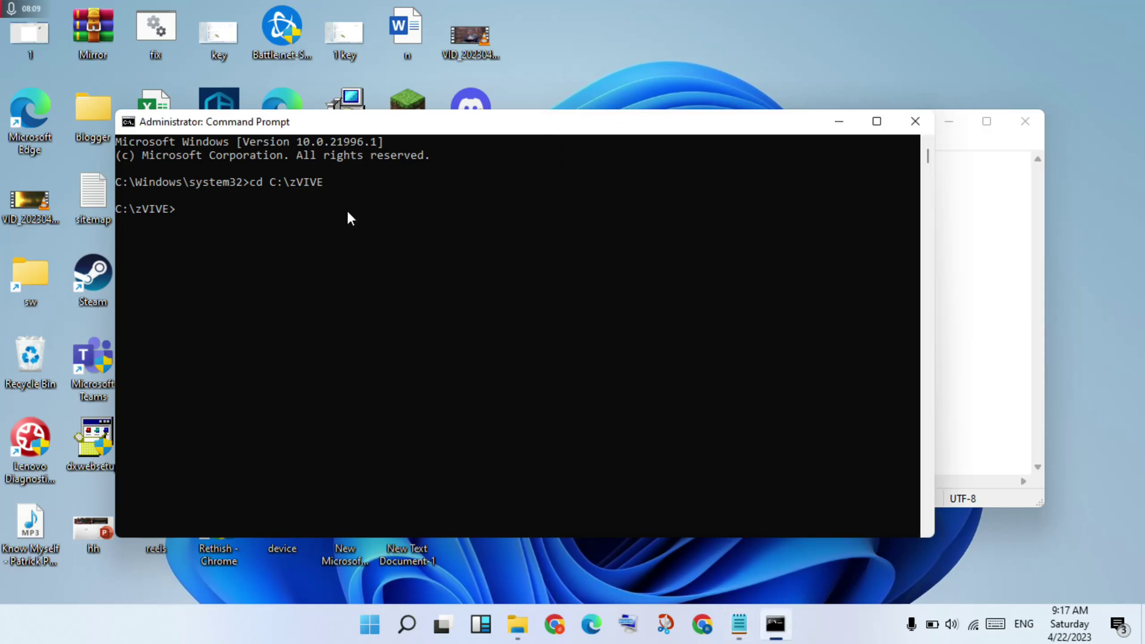
right_click(191, 209)
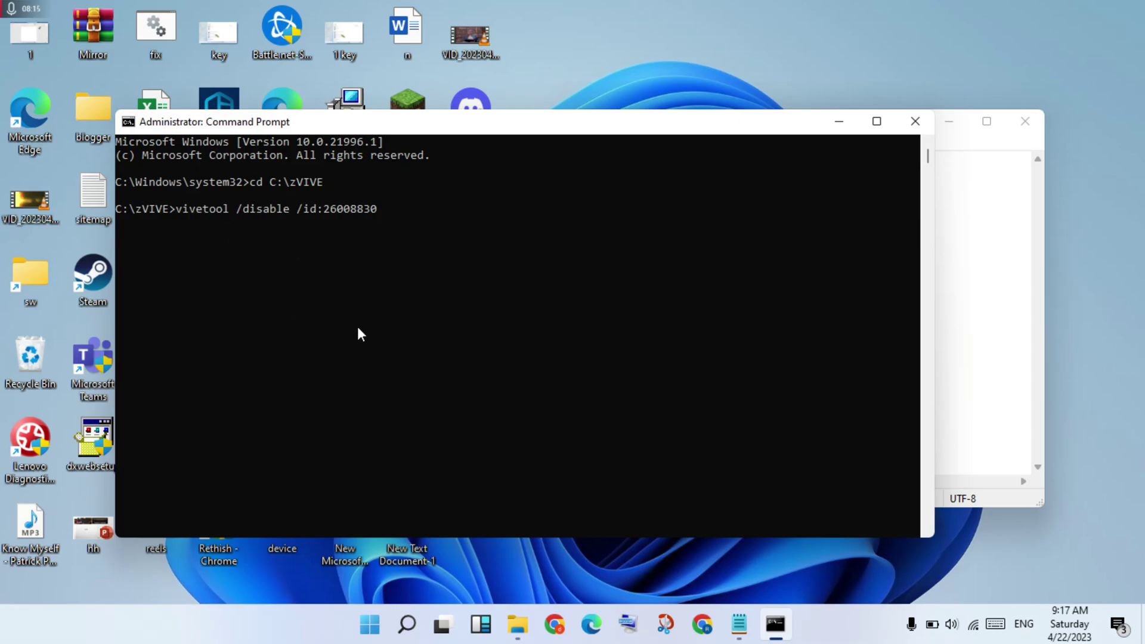
key("Return")
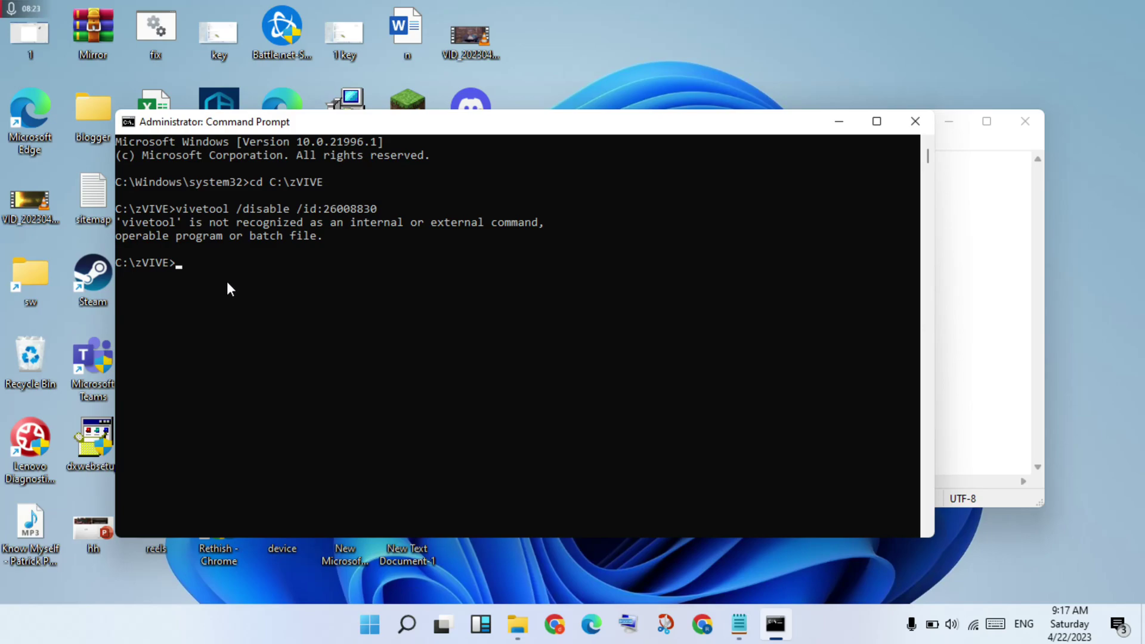
Leave Command Prompt with the exit command and close the Notepad document, saving its changes
type("exit")
key("Return")
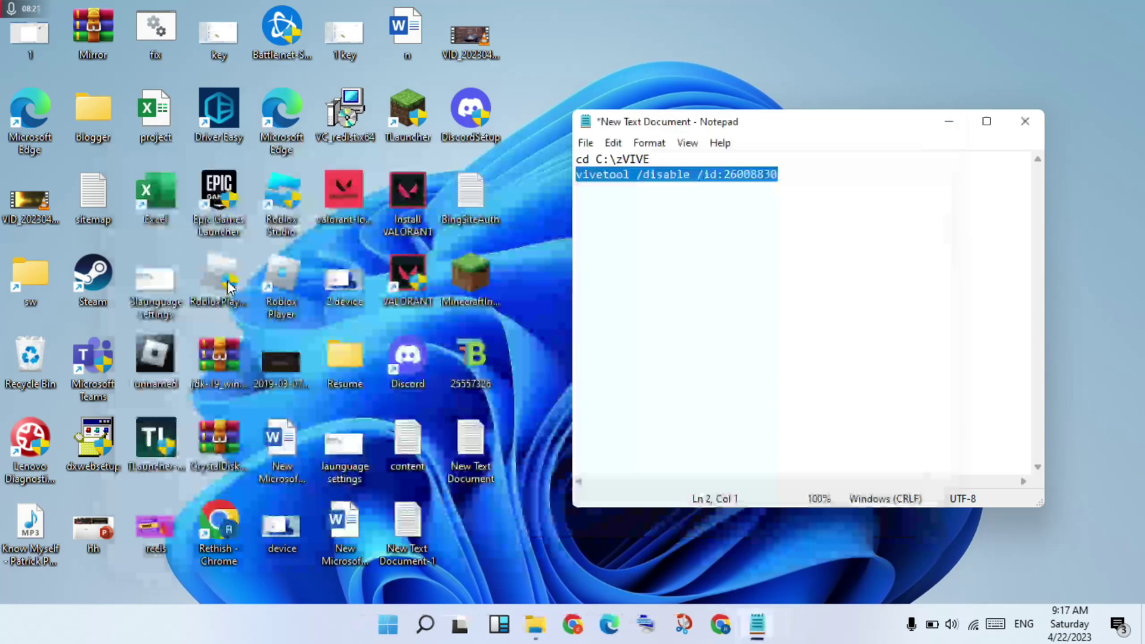
left_click(1013, 114)
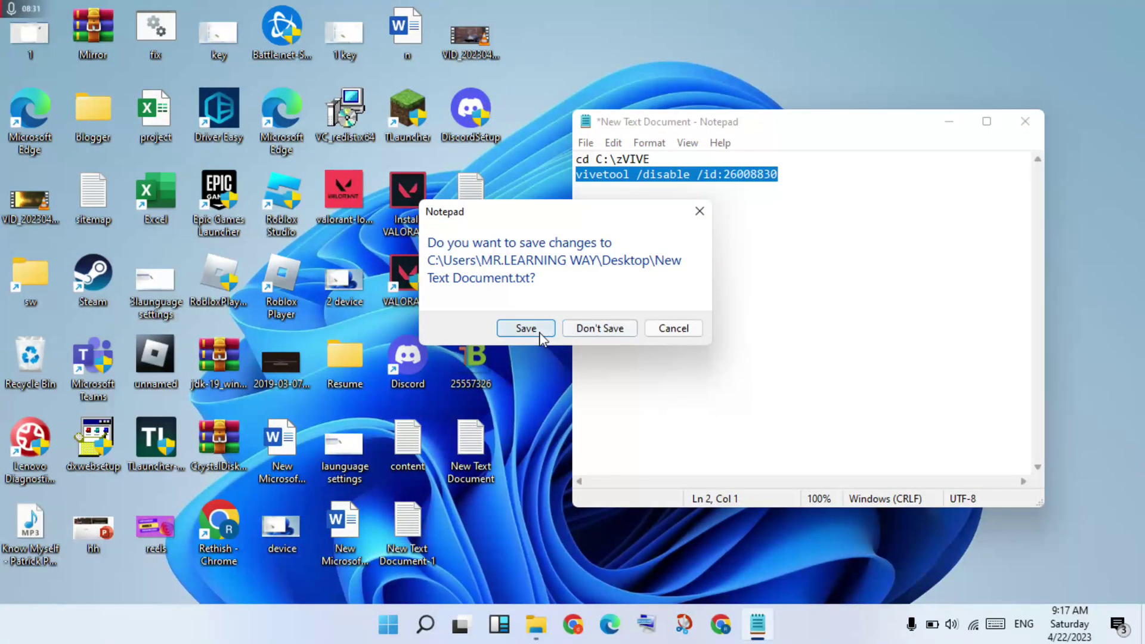
left_click(540, 330)
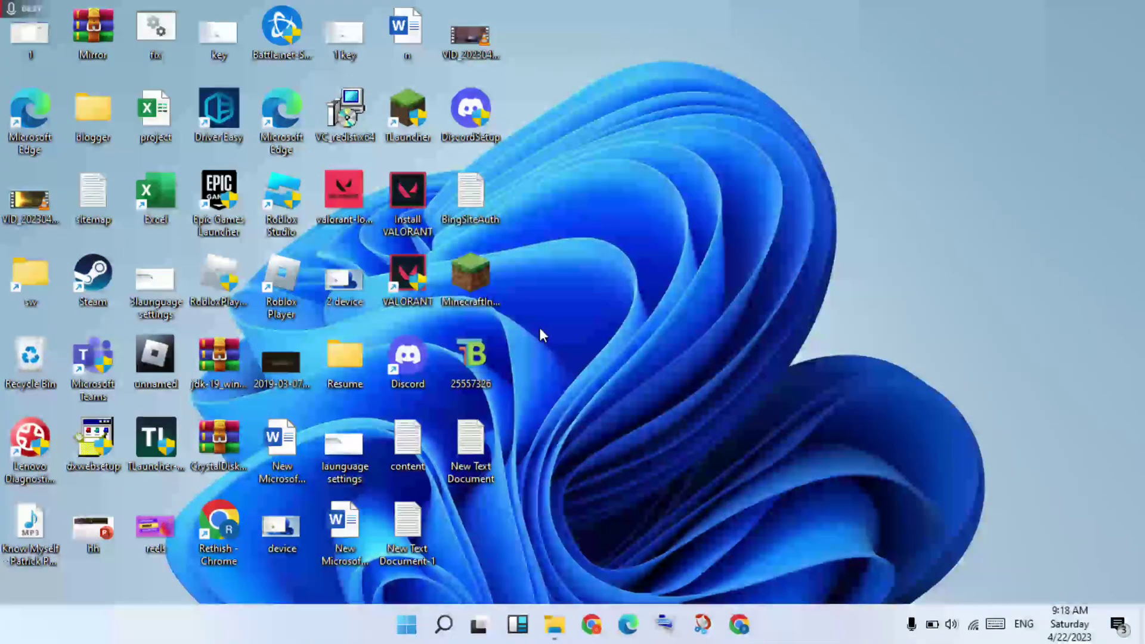